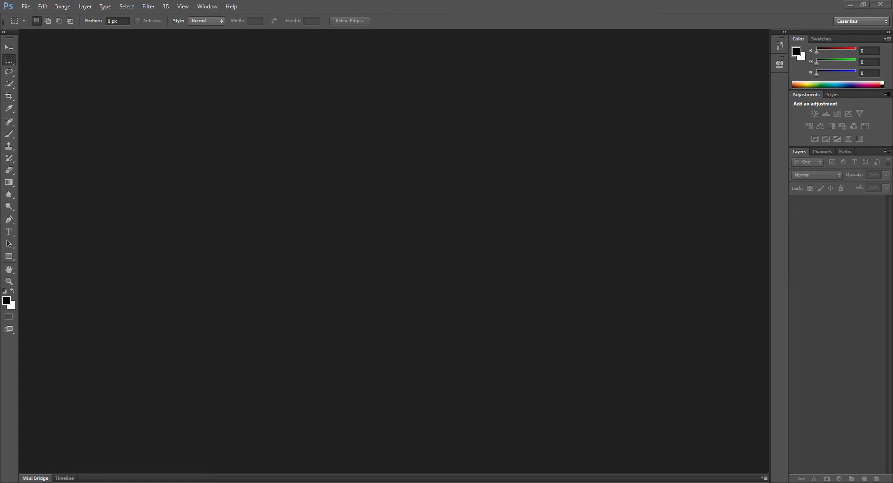
- Open img-919085757-0001.pdf, with the Merlot and Pinot Noir Chateau Verdaflore labels, in Photoshop
left_click_drag(892, 196, 468, 191)
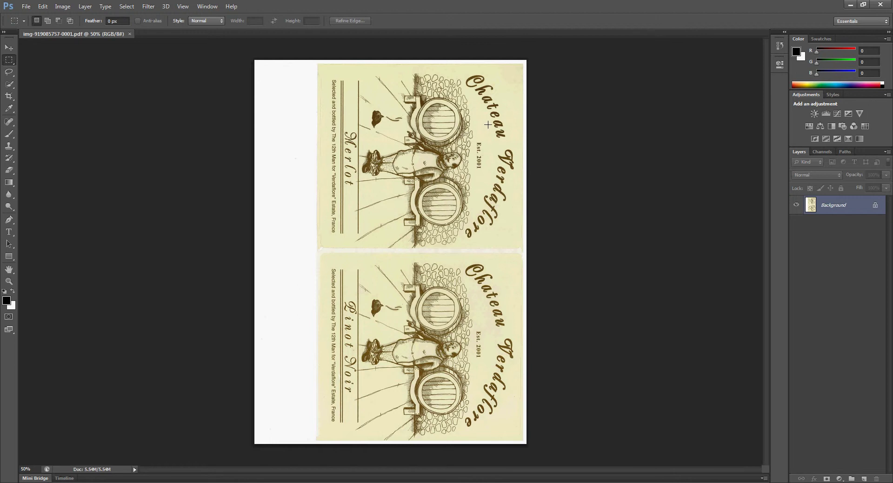
scroll(492, 113, "up", 5)
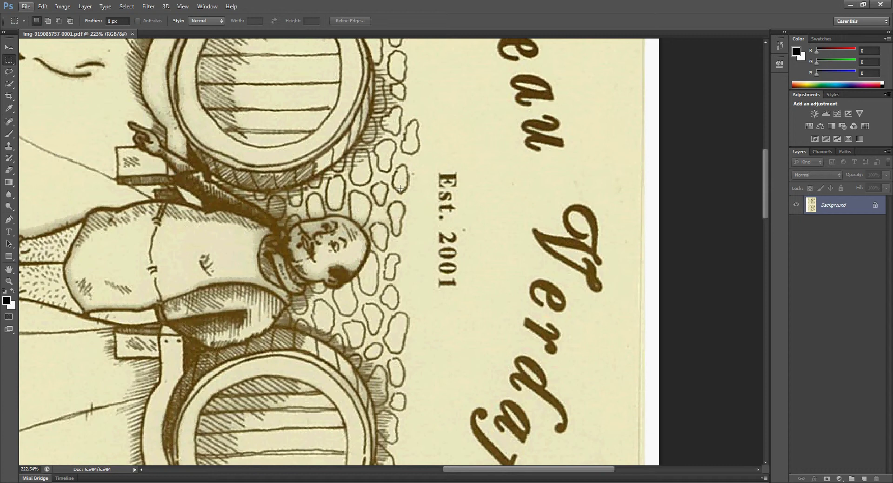
scroll(467, 135, "down", 3)
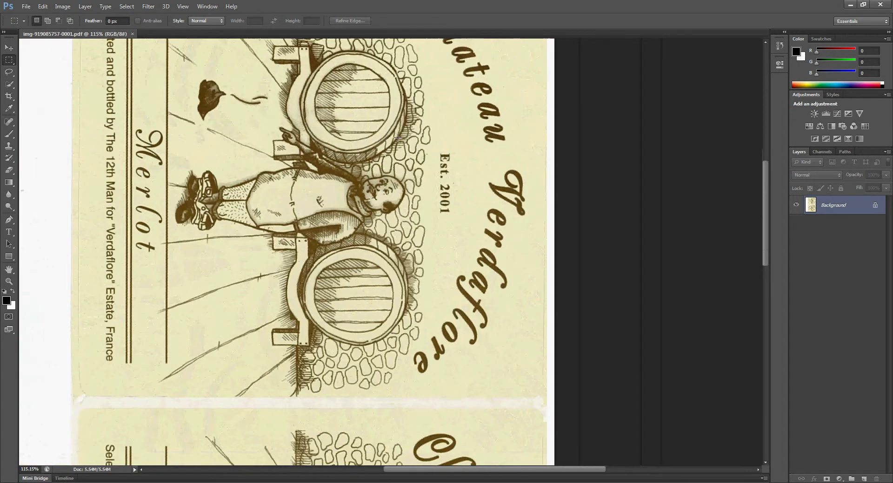
scroll(354, 122, "up", 4)
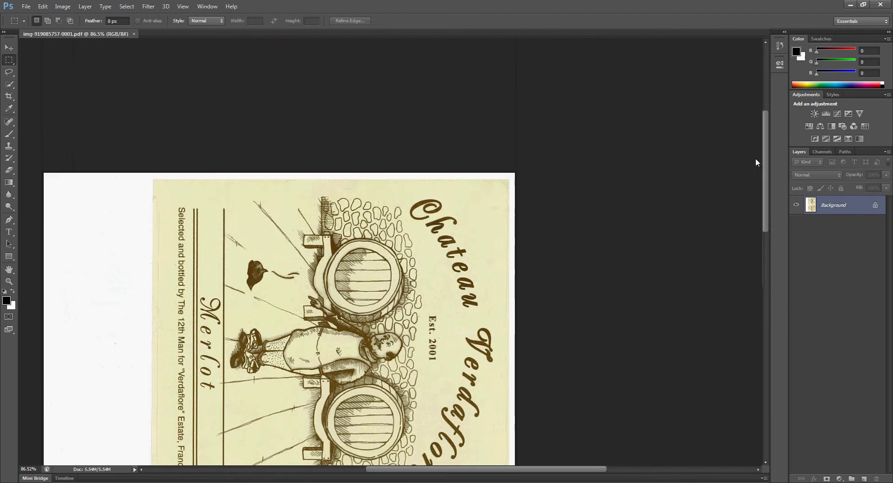
scroll(413, 186, "down", 2)
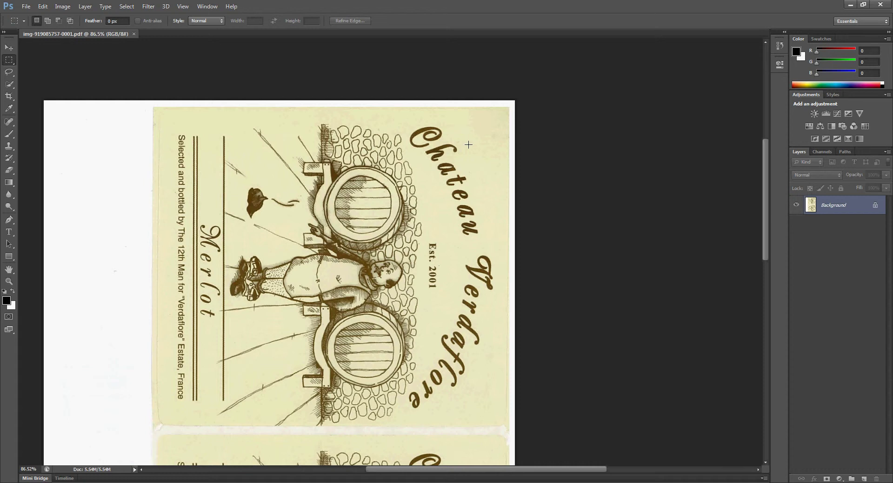
- Crop the scan to a rectangle around the Chateau Verdaflore label illustration
left_click_drag(449, 161, 488, 142)
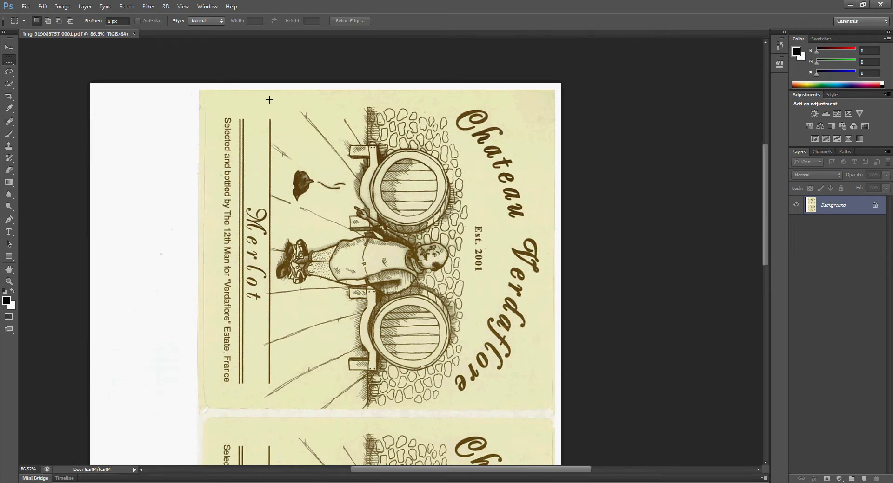
left_click_drag(273, 94, 544, 408)
left_click(42, 6)
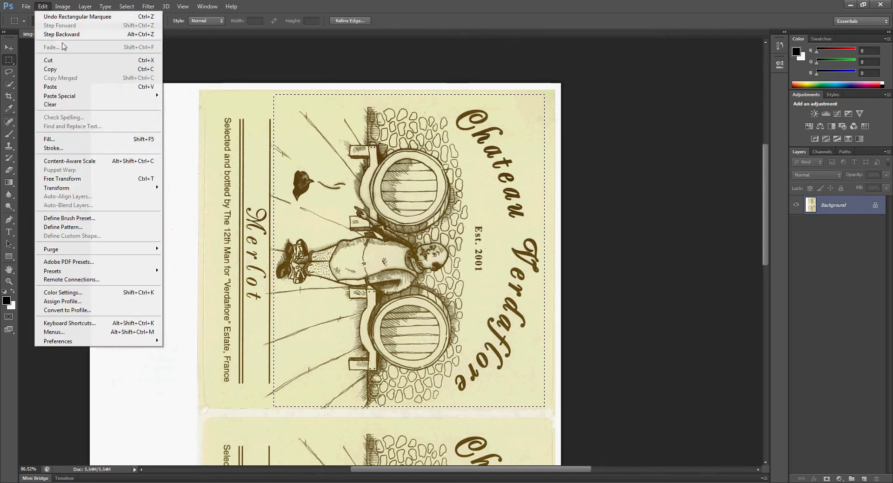
mouse_move(62, 6)
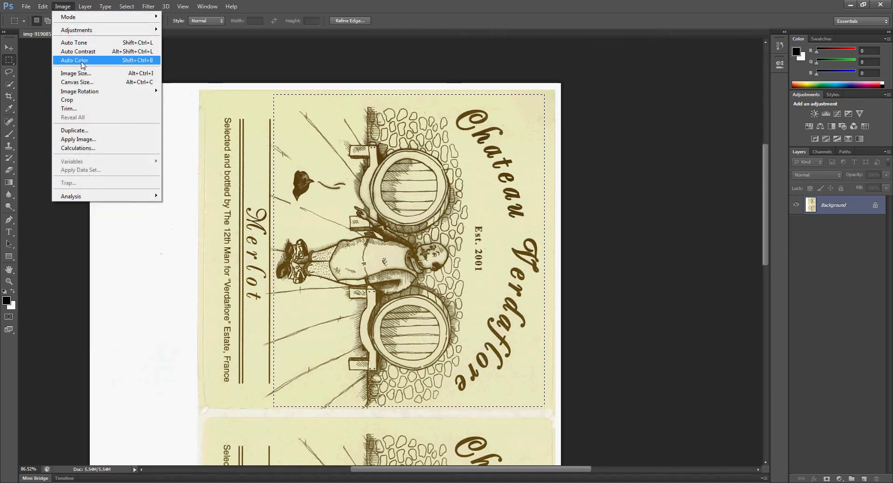
left_click(65, 96)
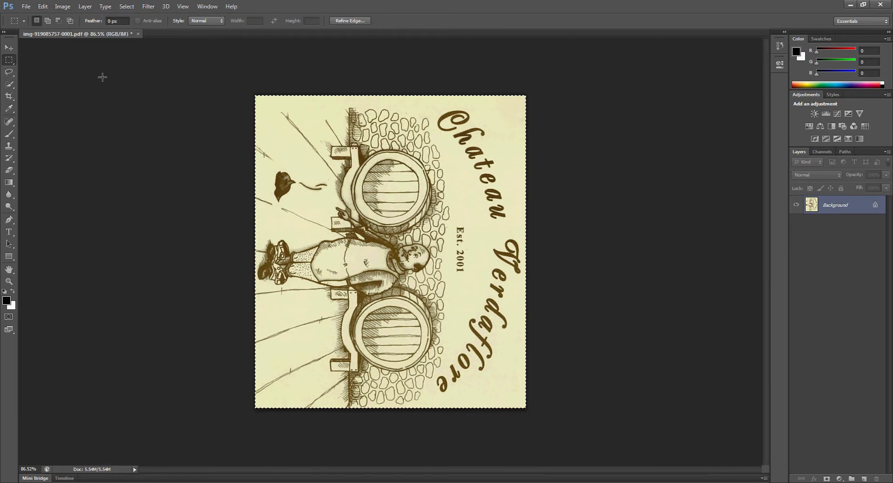
- Rotate the image 90° CCW so the Chateau Verdaflore title reads upright
left_click(64, 6)
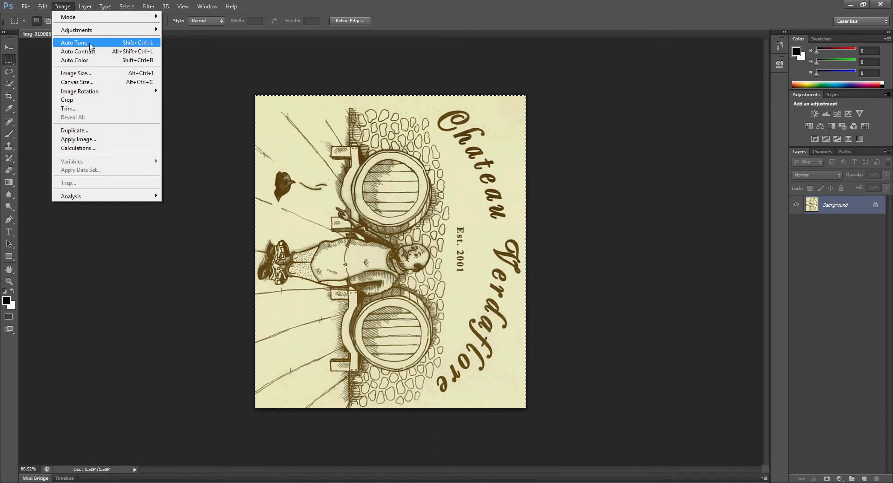
mouse_move(108, 93)
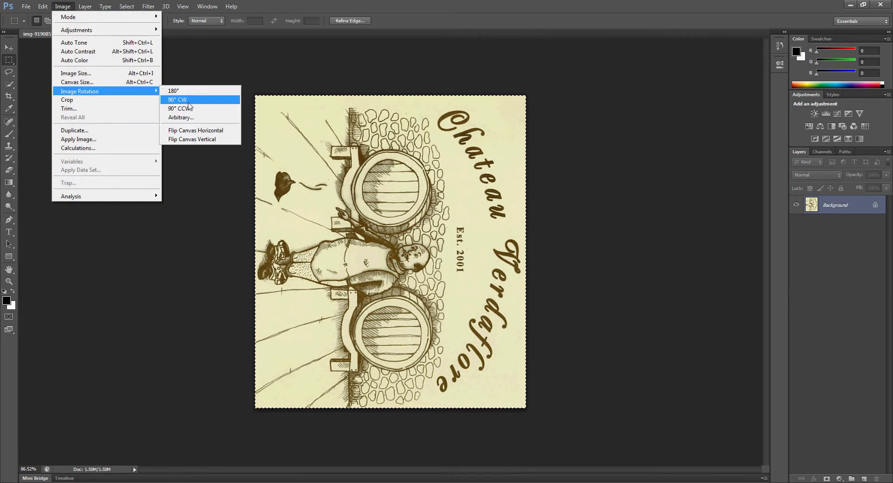
left_click(189, 107)
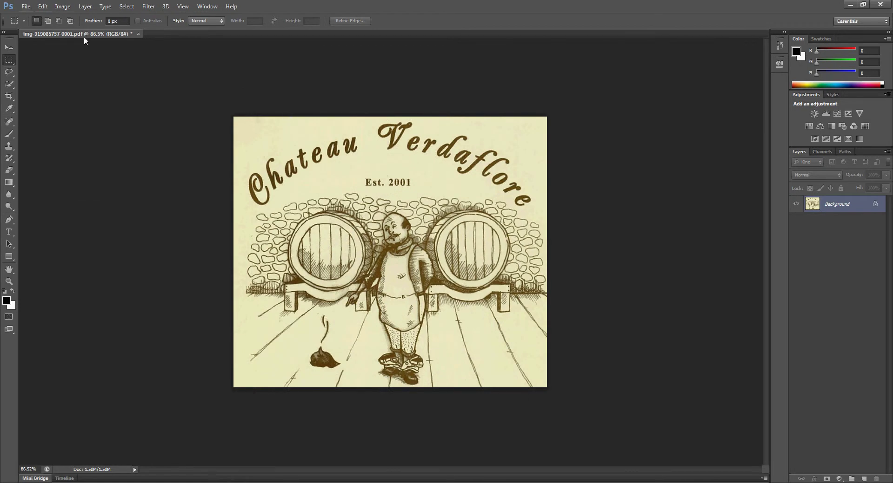
scroll(386, 201, "up", 3)
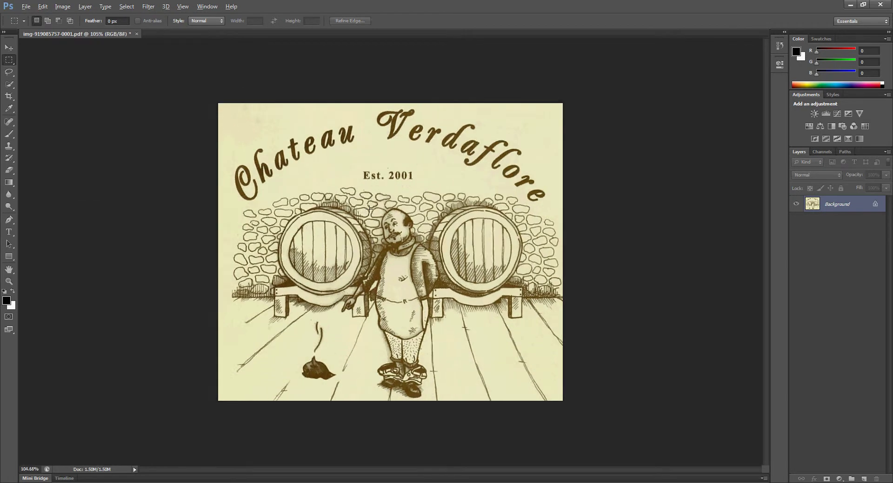
scroll(368, 211, "down", 1)
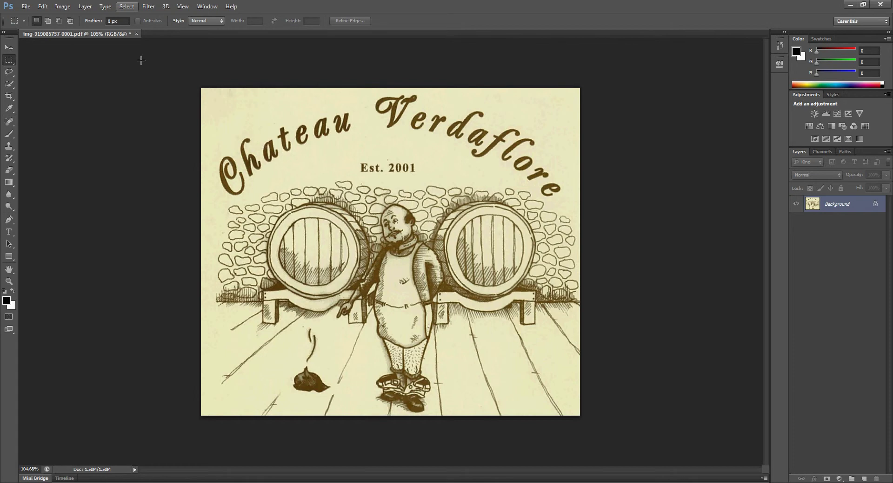
- Resize the image to 400 percent using Bicubic Smoother resampling
left_click(68, 8)
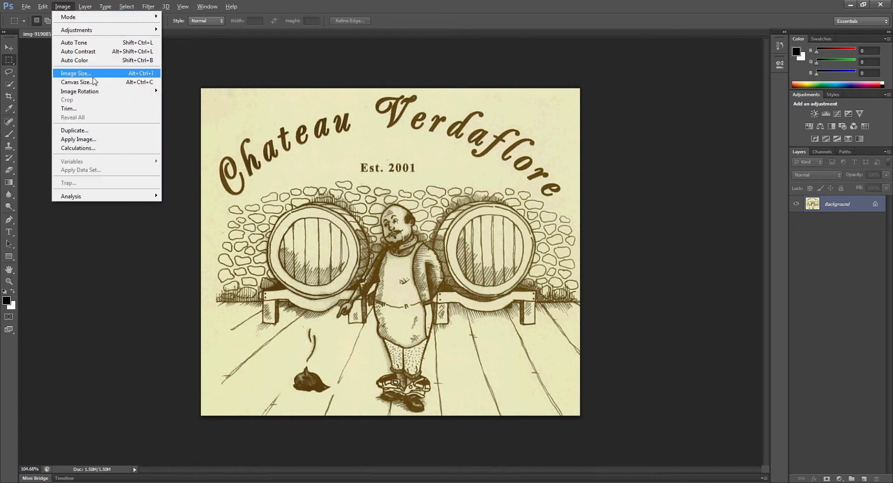
left_click(76, 73)
left_click(406, 145)
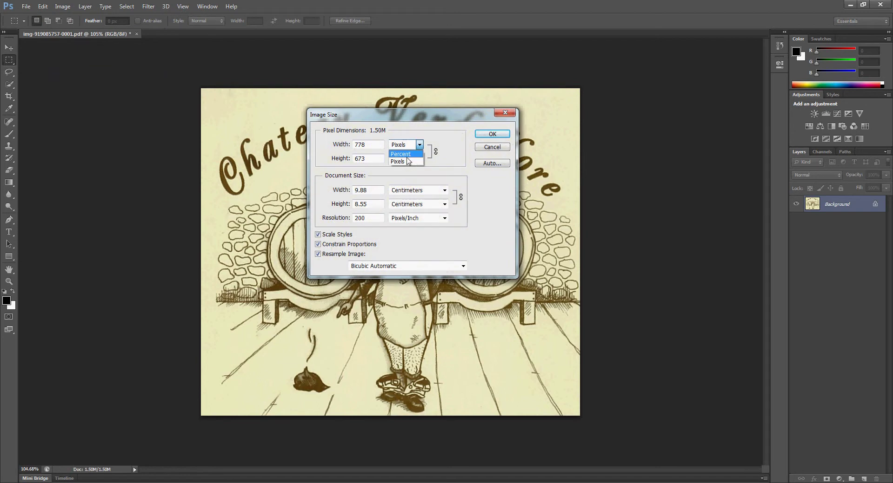
left_click(403, 163)
type("400")
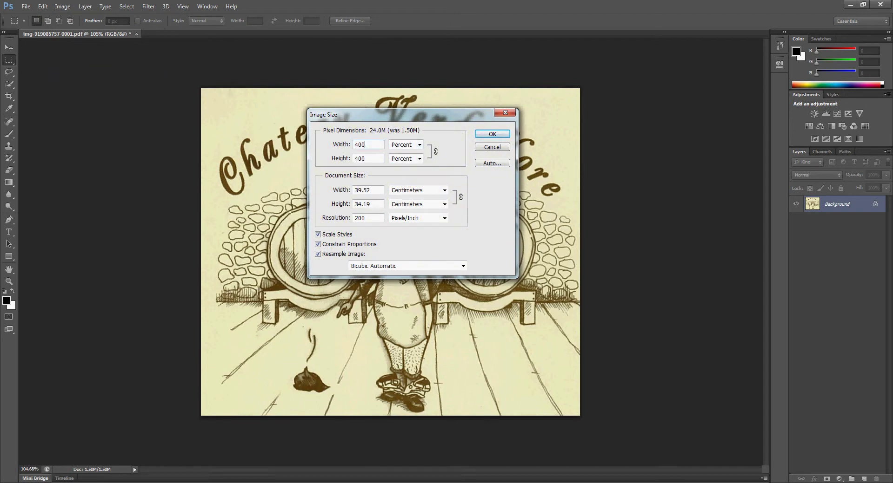
key("Tab")
left_click(370, 267)
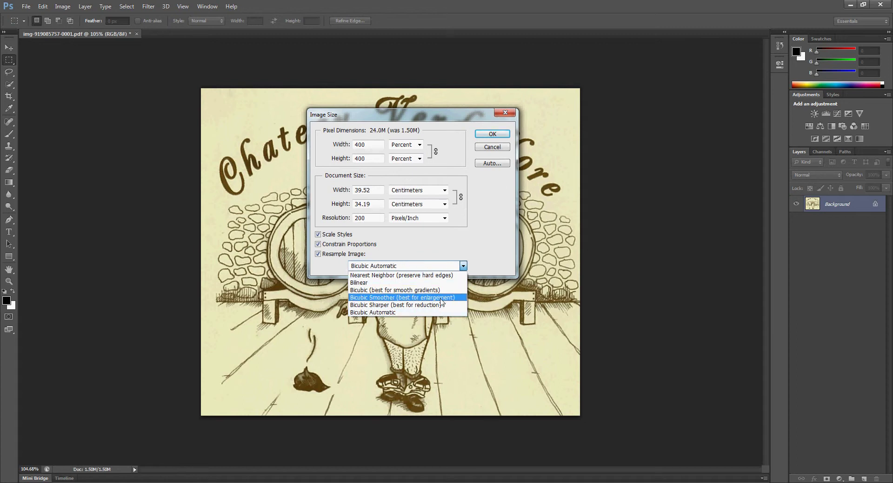
left_click(437, 298)
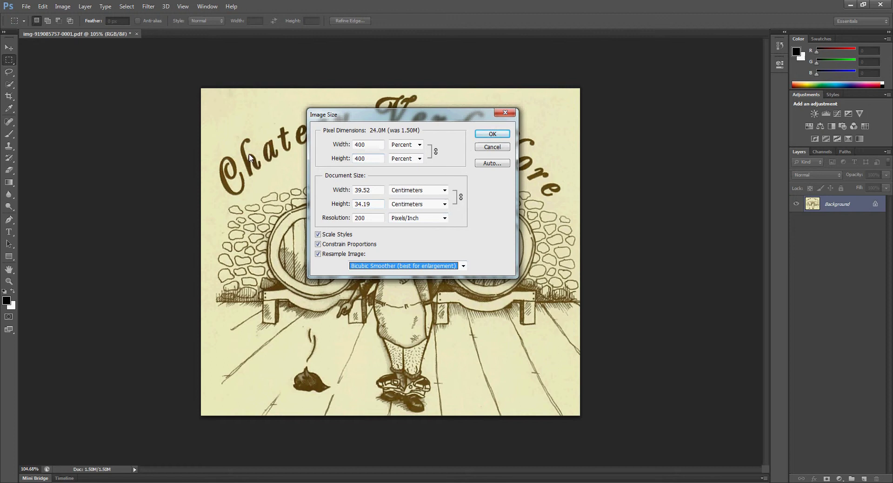
left_click(489, 135)
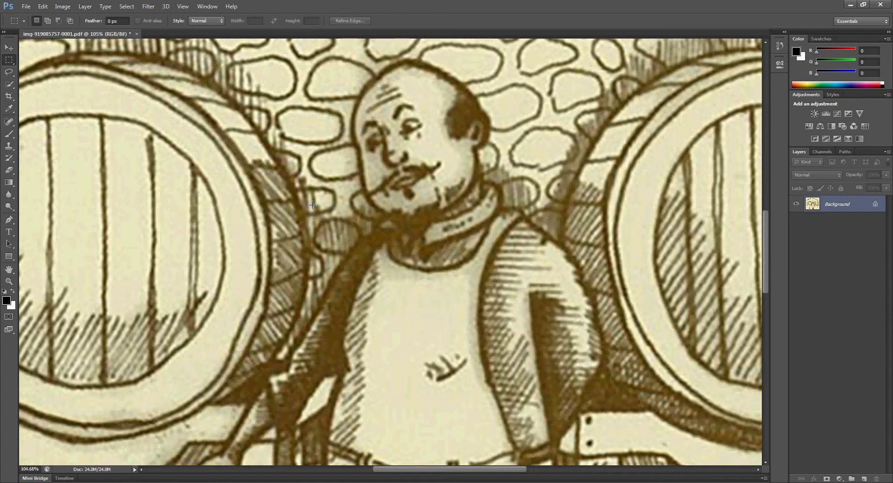
- Convert the label image to Grayscale, discarding the colour information
left_click(63, 6)
mouse_move(67, 18)
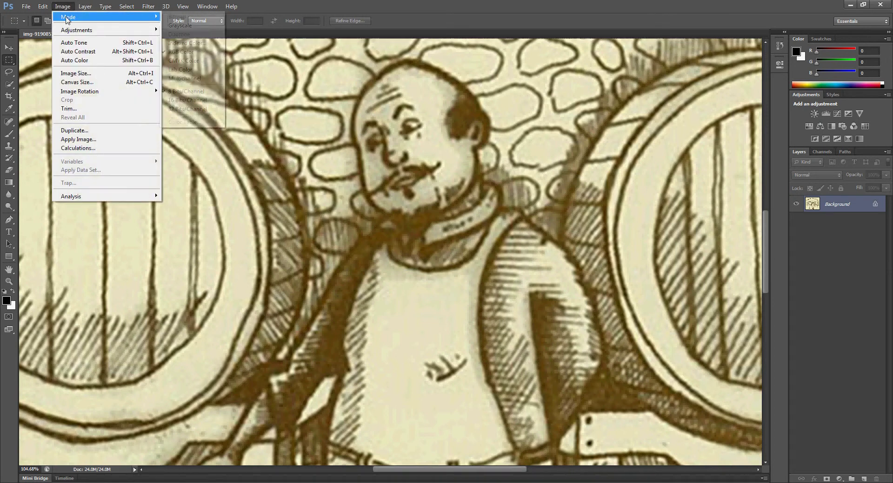
left_click(181, 25)
left_click(294, 198)
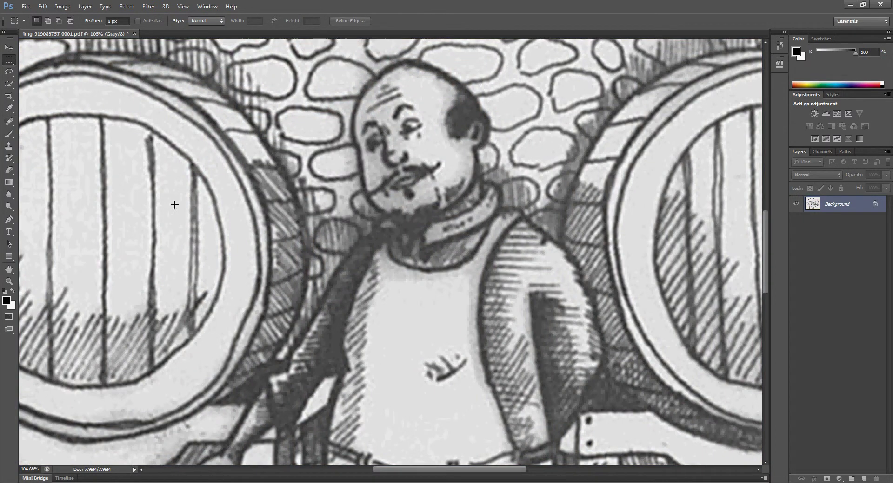
- Zoom in and out to inspect the grayscale lettering, wall, barrels and figure
scroll(127, 210, "down", 6)
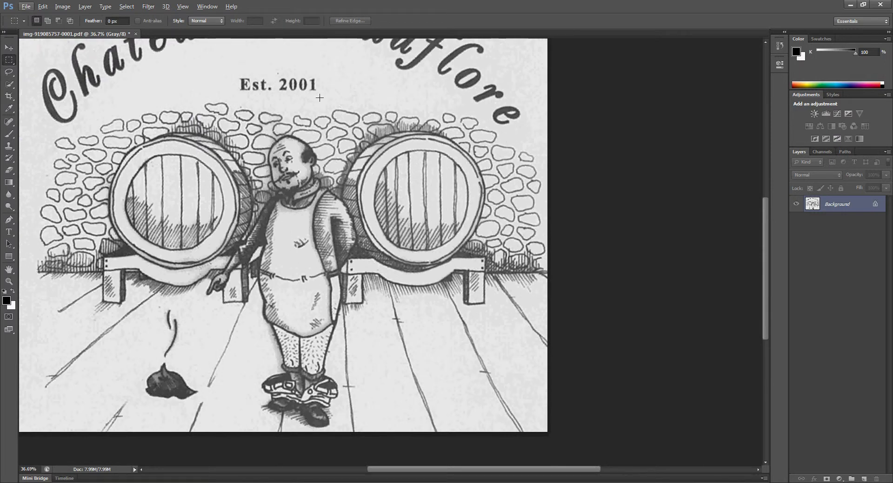
scroll(325, 154, "up", 5)
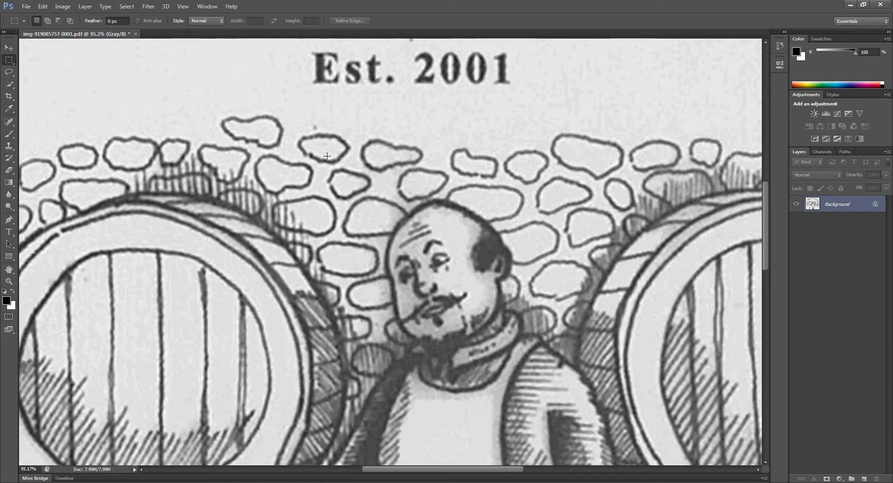
scroll(327, 156, "down", 2)
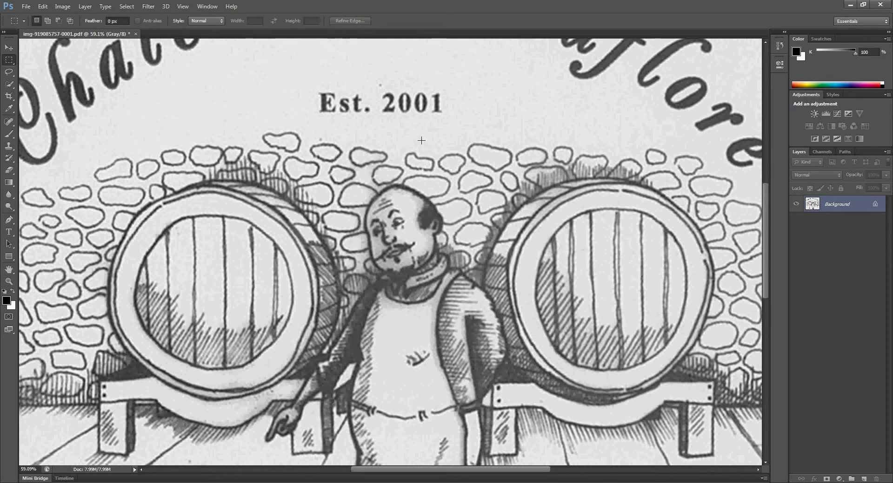
scroll(234, 102, "up", 3)
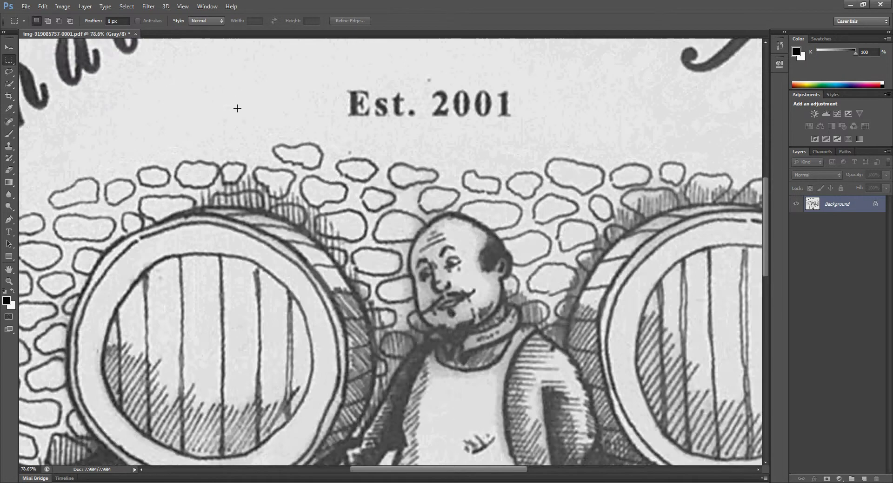
scroll(543, 192, "down", 1)
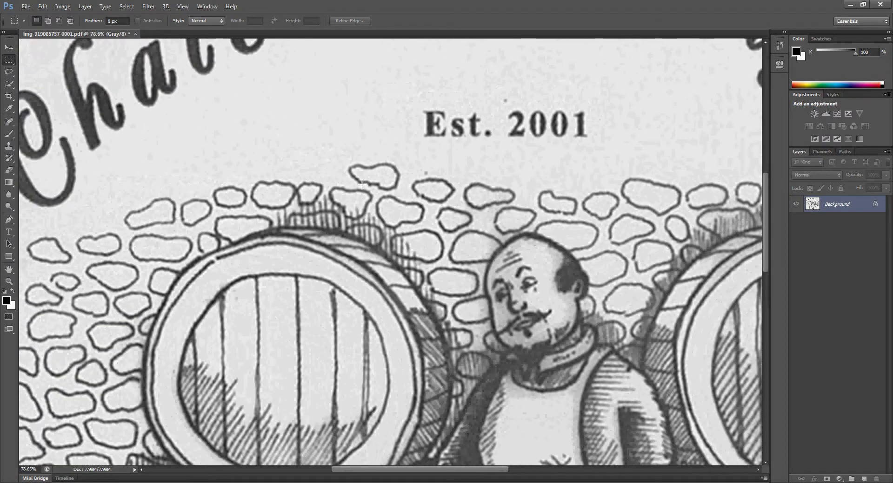
key("alt")
- In Curves, darken the midtones and lift the highlights to add contrast
left_click(62, 7)
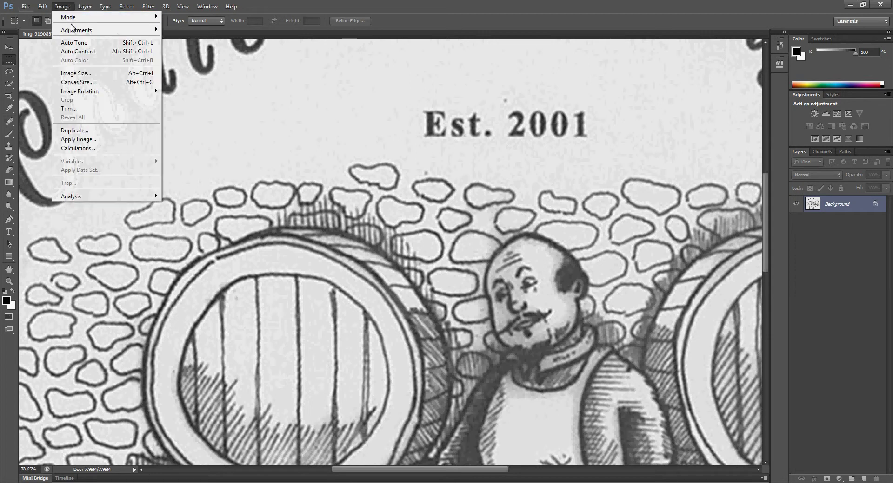
mouse_move(93, 33)
left_click(214, 47)
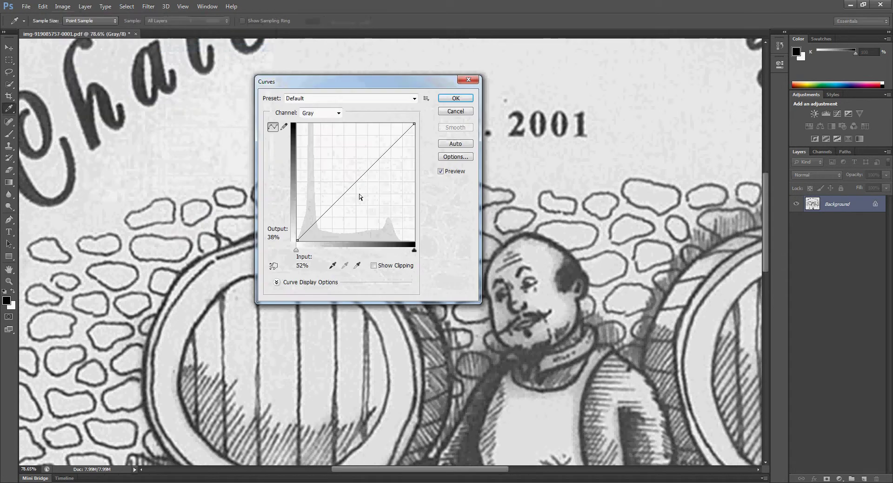
left_click_drag(336, 200, 342, 209)
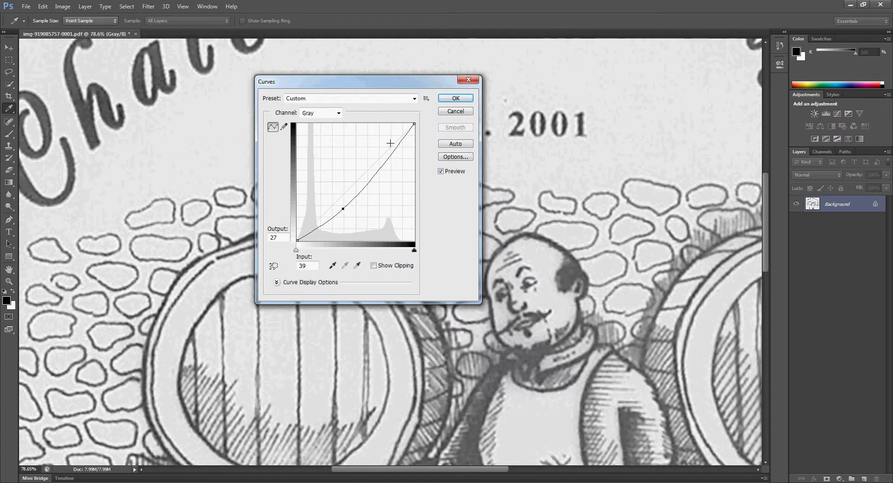
left_click_drag(393, 147, 386, 129)
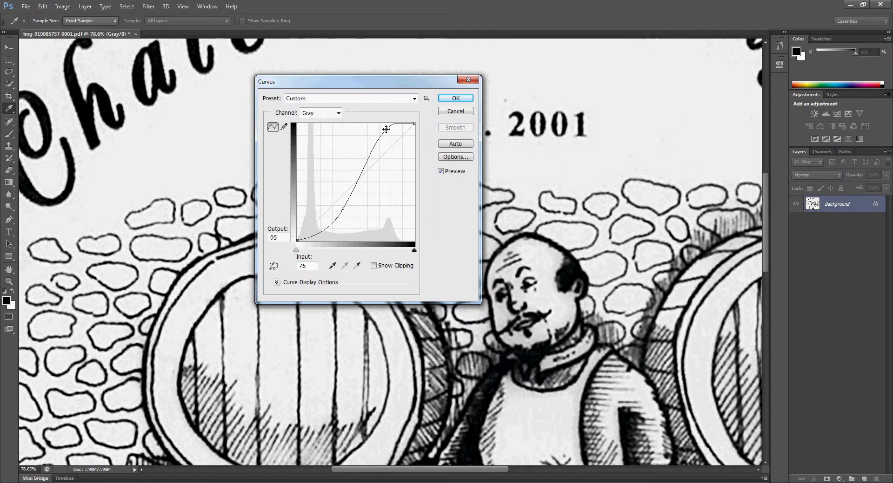
left_click_drag(372, 83, 443, 83)
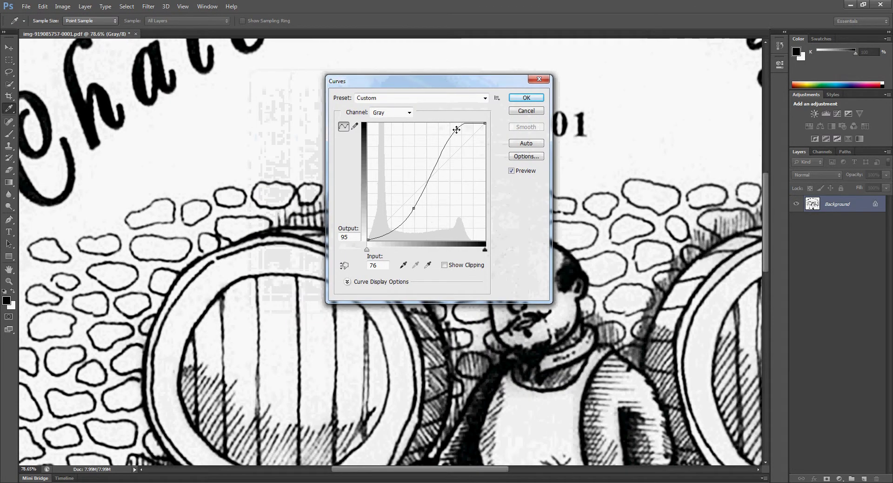
- Steepen the S-curve until darks are solid and paper white, apply it, and fit the label on screen
left_click_drag(456, 129, 452, 127)
mouse_move(413, 209)
left_mouse_down()
mouse_move(441, 215)
mouse_move(392, 199)
mouse_move(420, 223)
mouse_move(405, 223)
left_mouse_up()
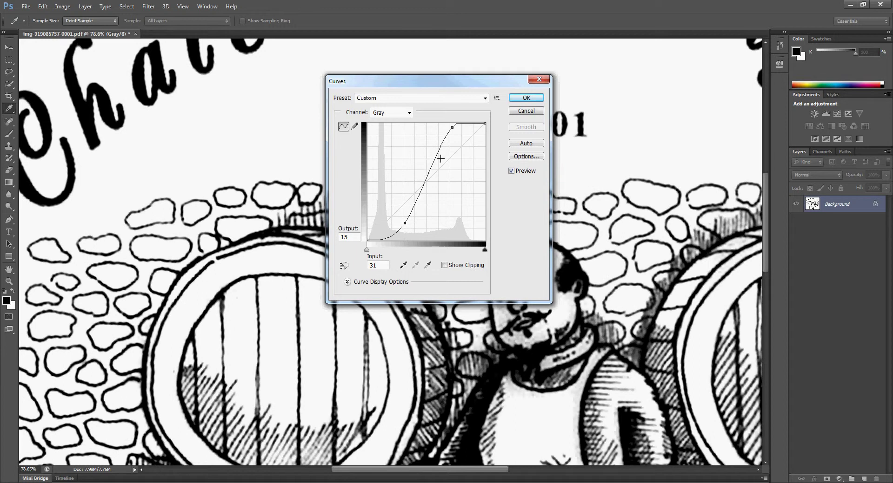
left_click_drag(450, 131, 444, 124)
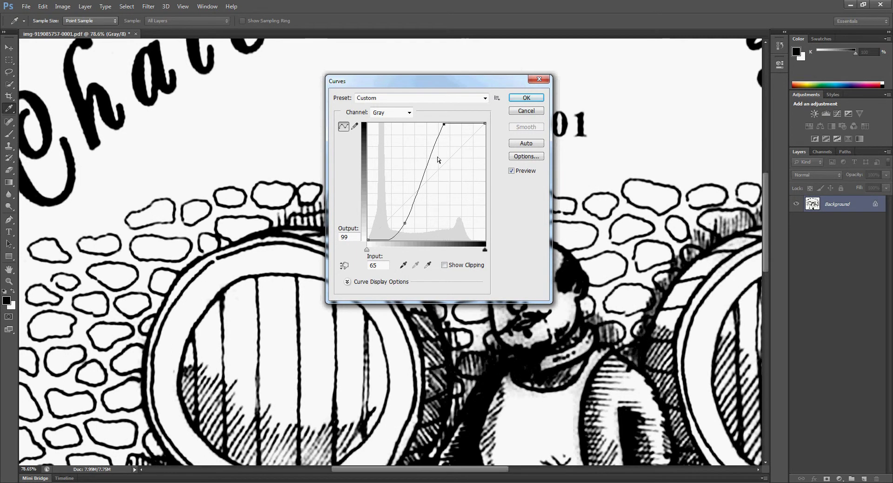
left_click_drag(405, 223, 407, 224)
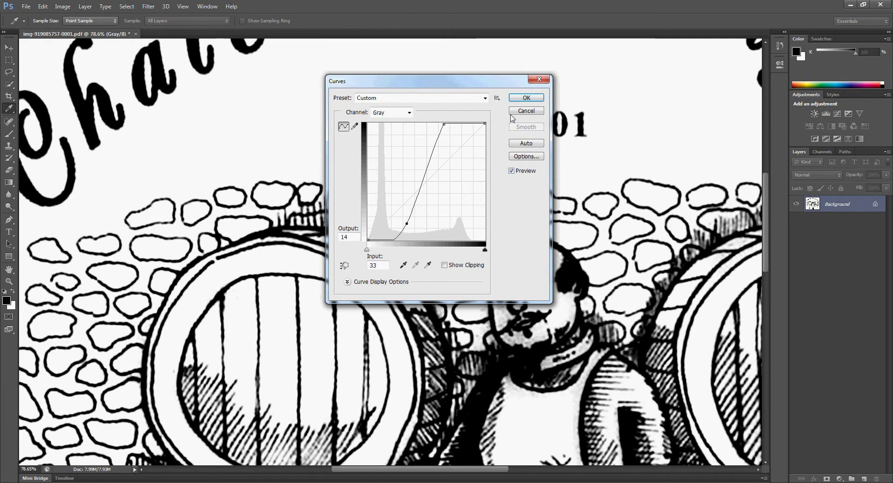
left_click(525, 98)
key("ctrl+0")
key("m")
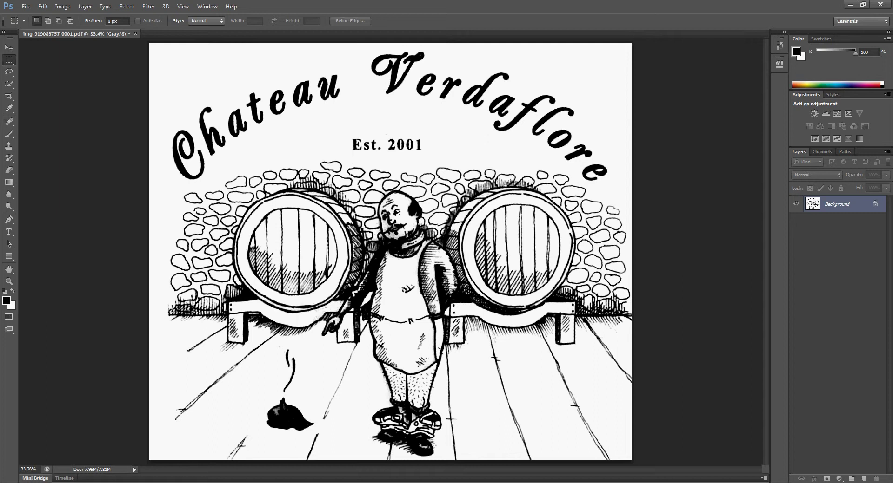
- Convert the image to Bitmap at 200 pixels/inch using 50% Threshold
left_click(62, 7)
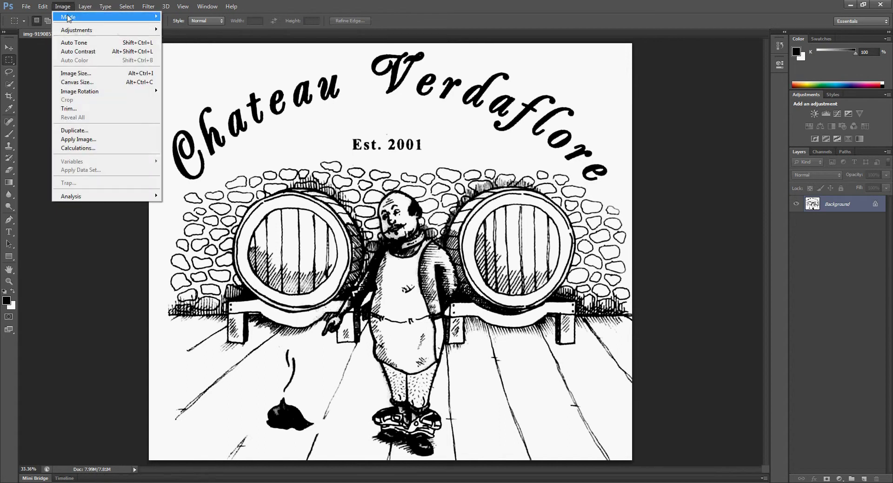
mouse_move(69, 18)
left_click(181, 17)
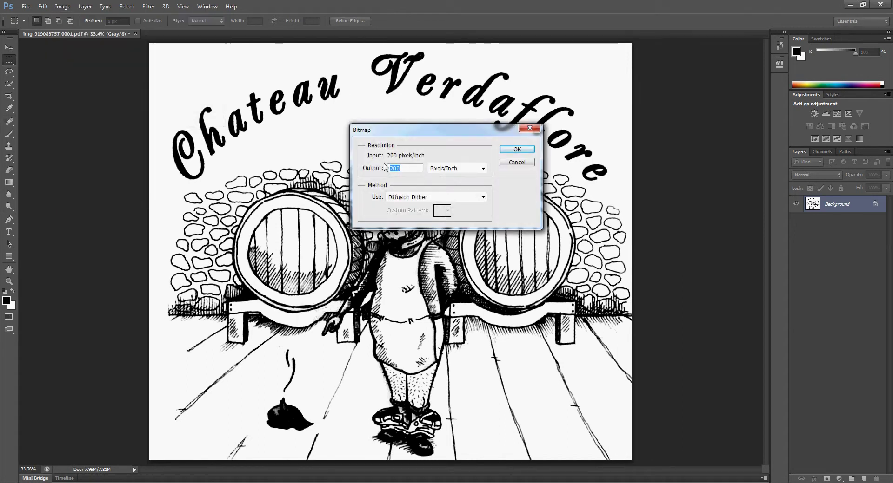
left_click(430, 197)
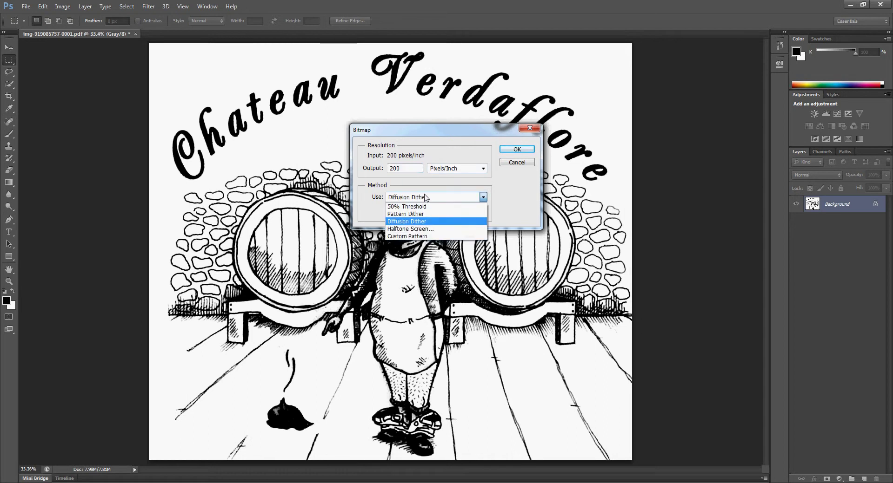
left_click(425, 205)
left_click(517, 149)
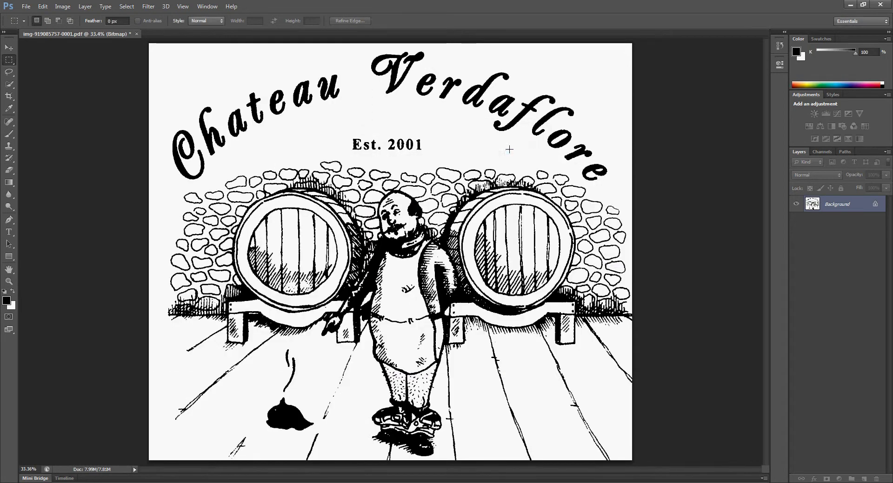
scroll(326, 415, "up", 6)
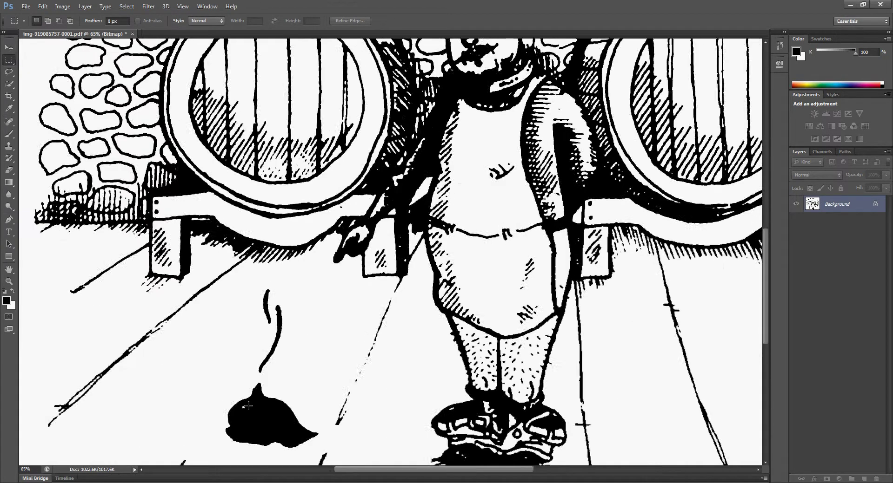
scroll(240, 412, "down", 5)
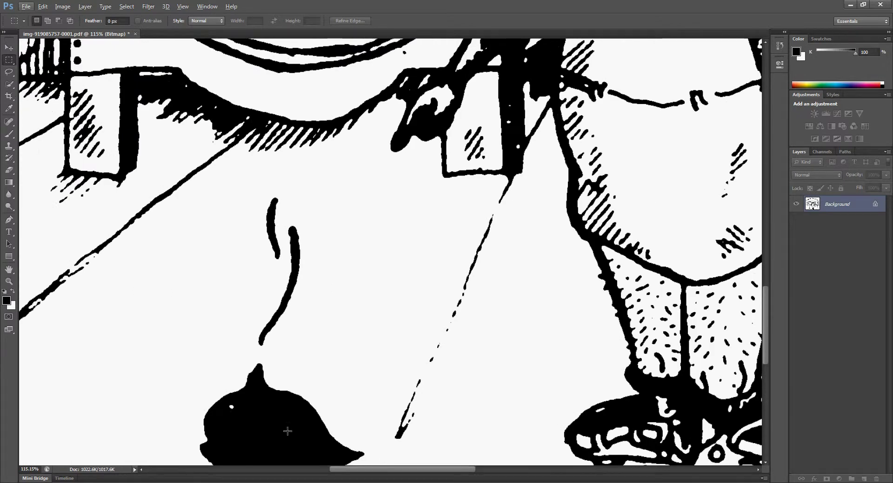
scroll(294, 415, "down", 3)
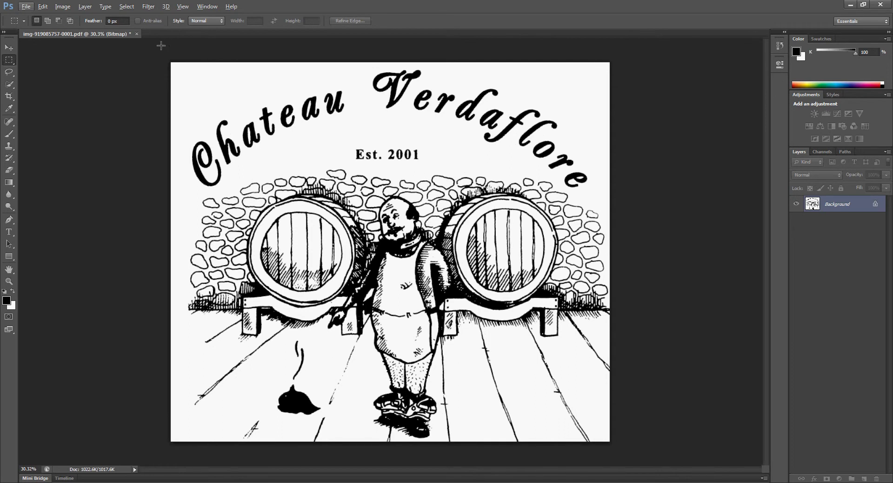
scroll(387, 125, "up", 8)
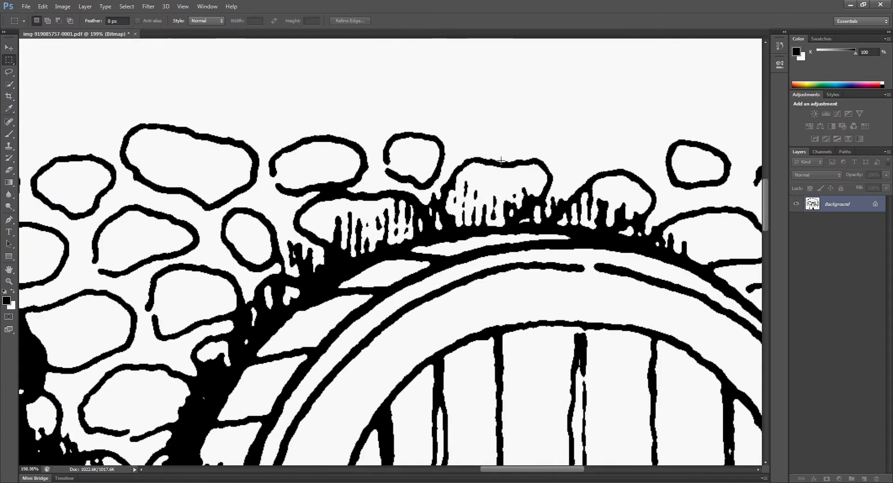
scroll(482, 168, "down", 8)
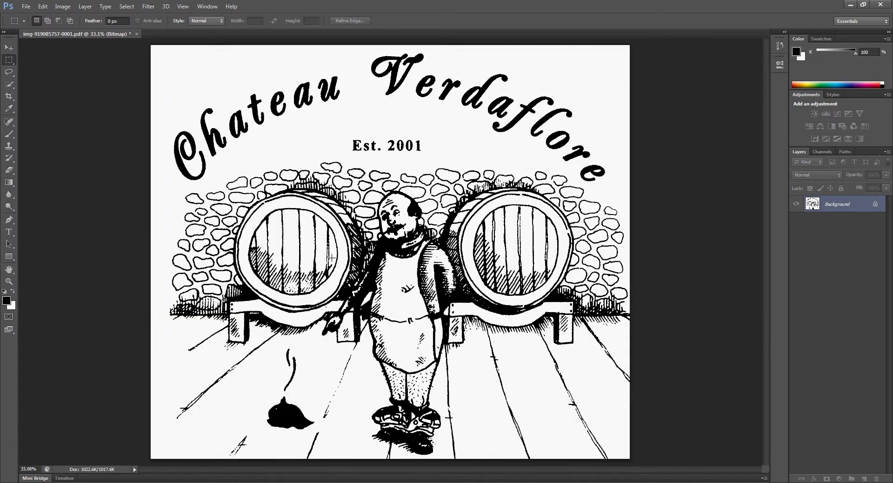
- Convert the bitmap label back to Grayscale mode at size ratio 1
left_click(62, 6)
mouse_move(107, 17)
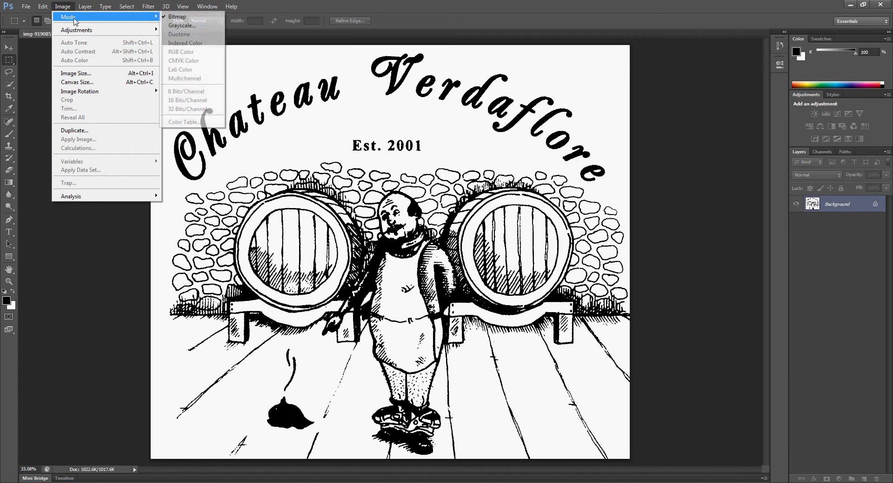
left_click(179, 26)
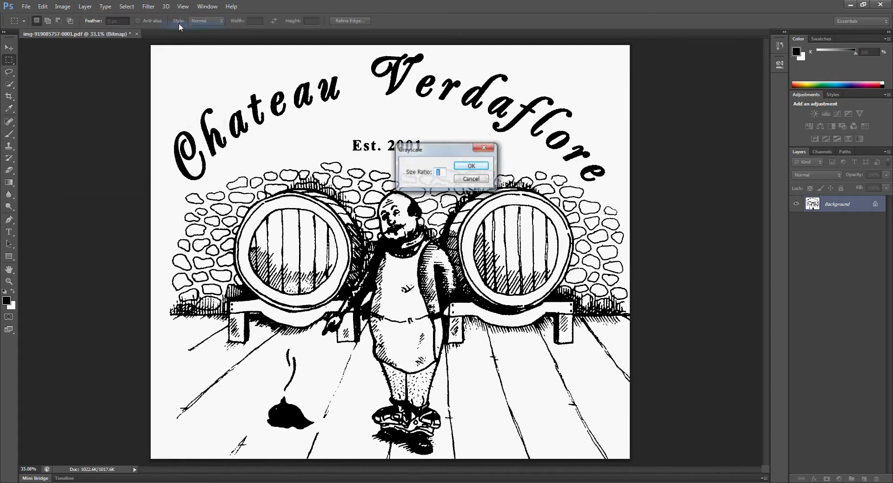
left_click(481, 165)
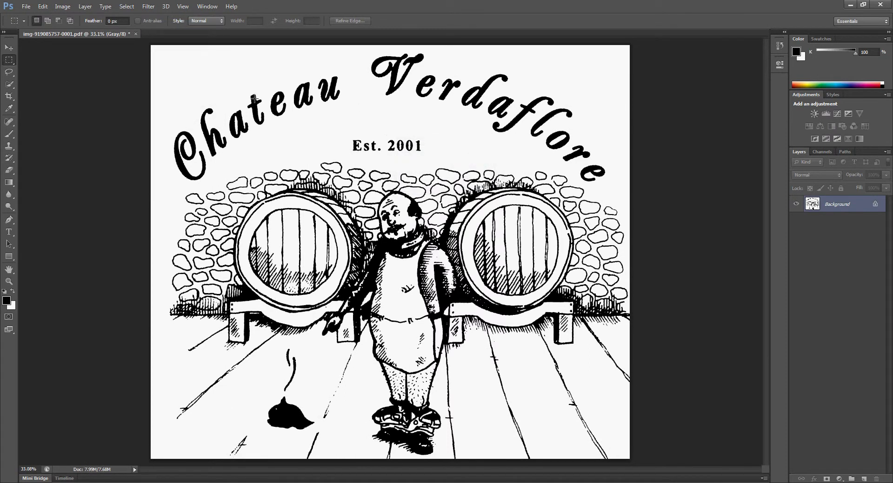
- Select the entire canvas and copy it
left_click(123, 6)
left_click(130, 16)
left_click(42, 6)
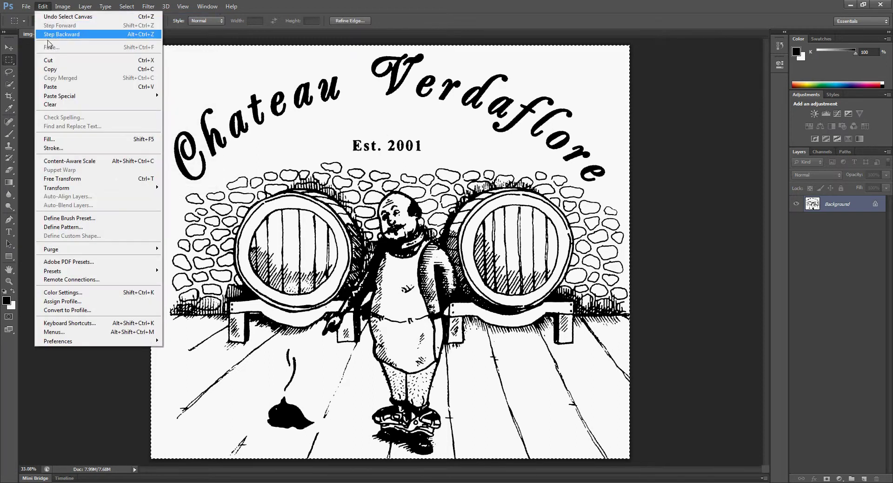
left_click(53, 69)
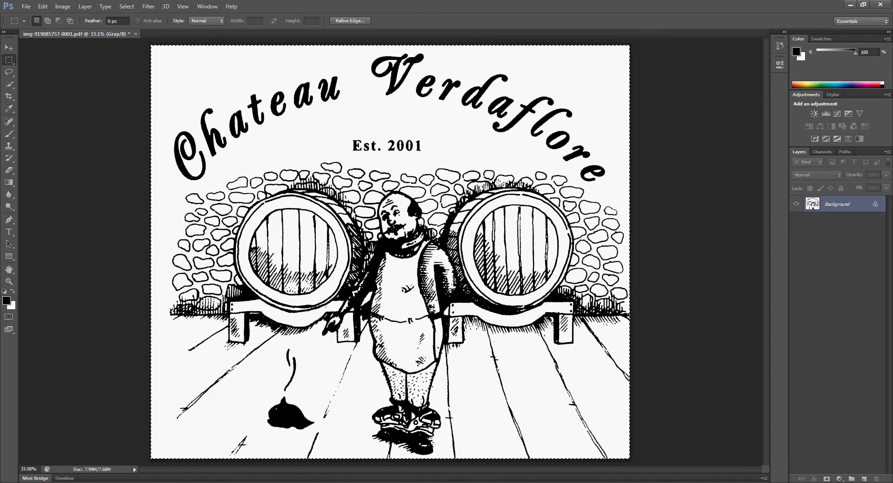
- Paste the copied label image into the Gerber OMEGA Composer1 layout
key("alt+Tab")
left_click(33, 14)
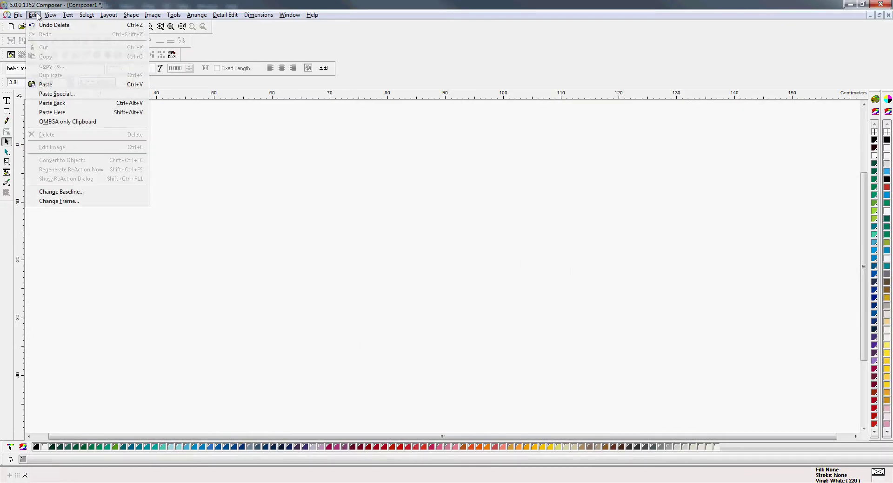
left_click(47, 85)
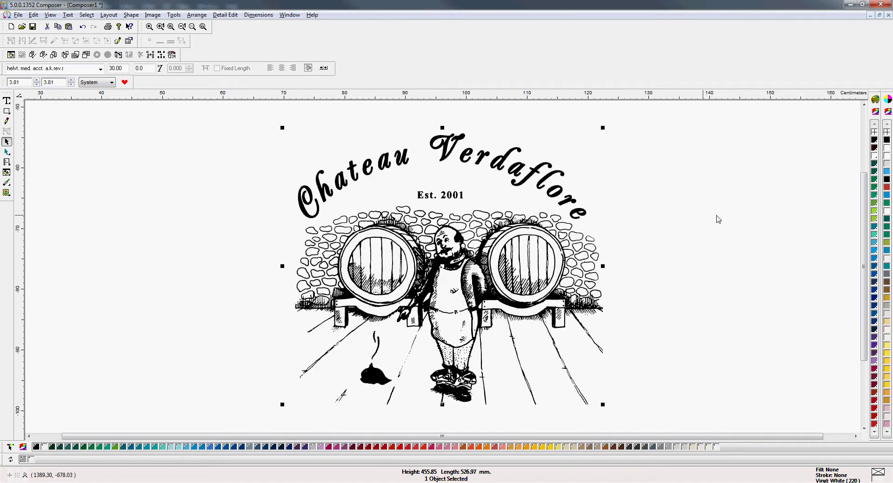
left_click(699, 215)
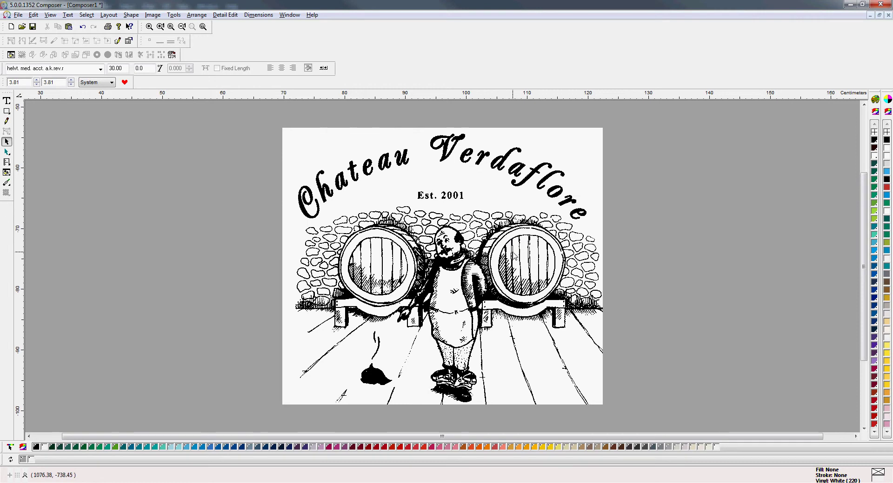
- Drag the label artwork toward the centre of the workspace
left_click_drag(515, 255, 186, 226)
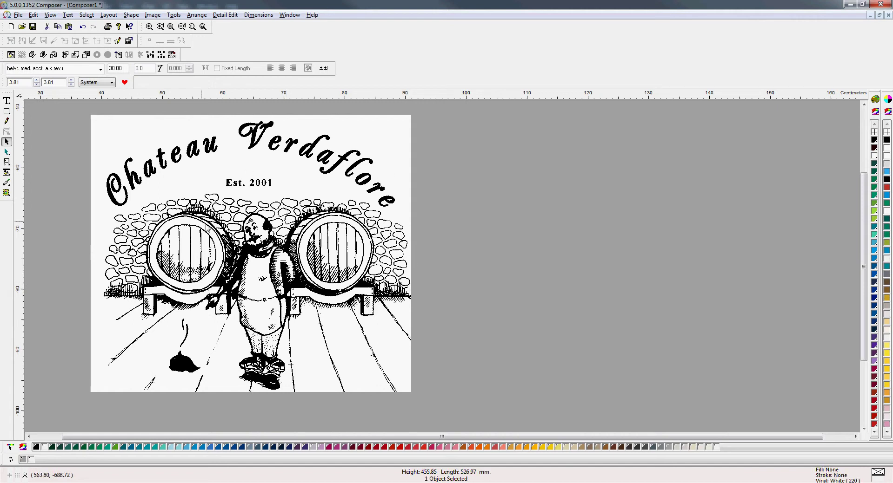
left_click_drag(204, 226, 279, 231)
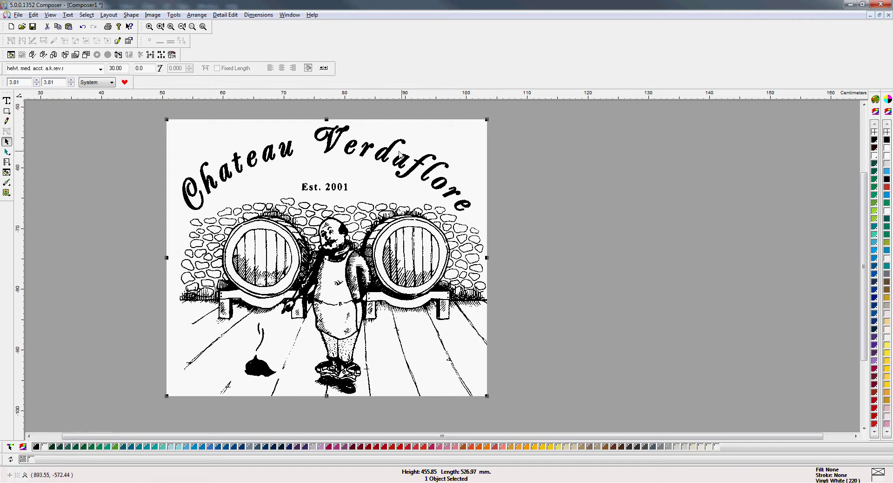
left_click_drag(409, 226, 522, 243)
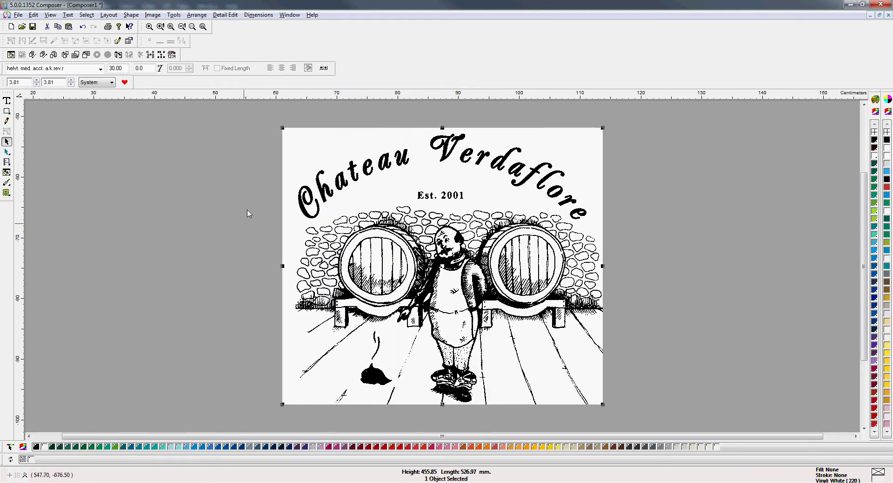
- Give the label image a Spot colour fill, printing as Black GCS-012 foil
left_click(6, 194)
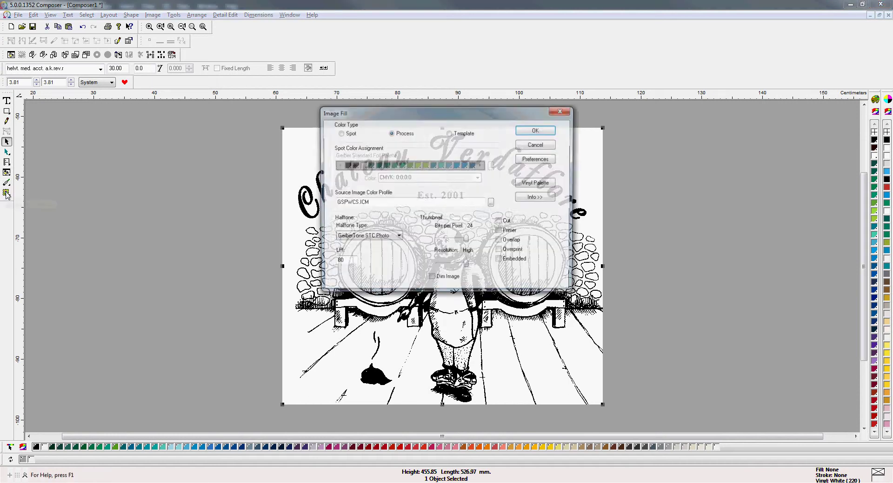
left_click_drag(390, 109, 213, 99)
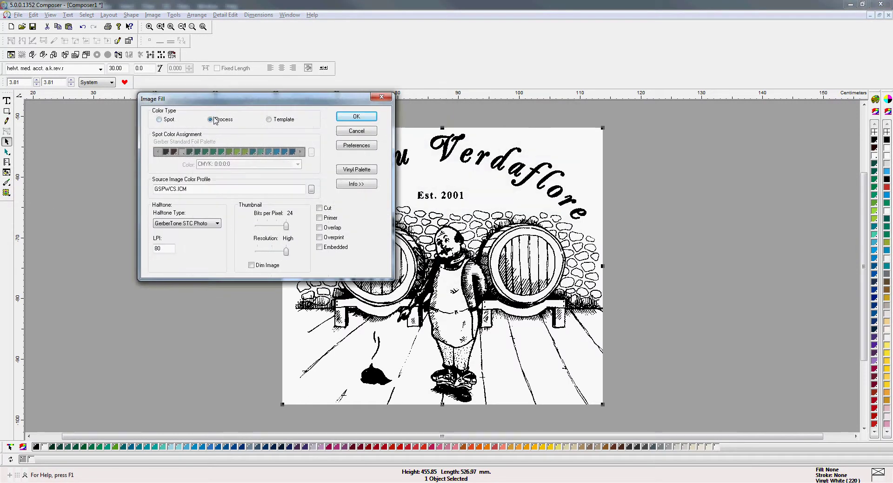
left_click(160, 120)
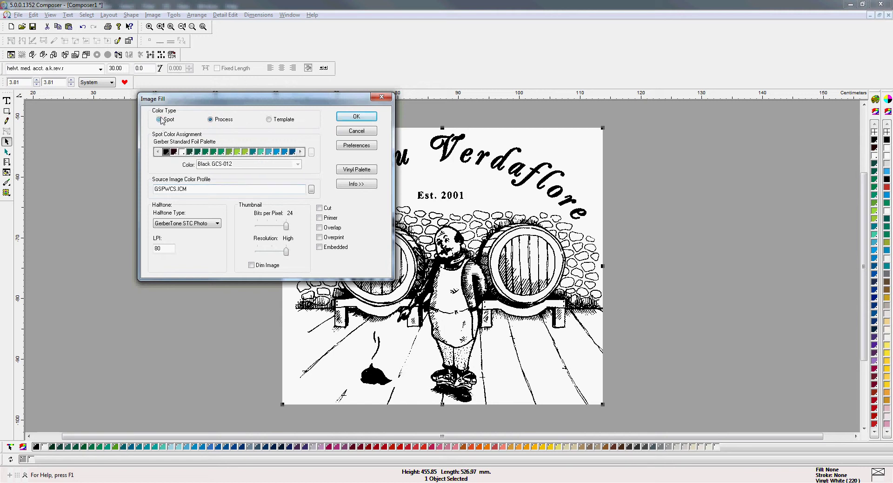
left_click(368, 118)
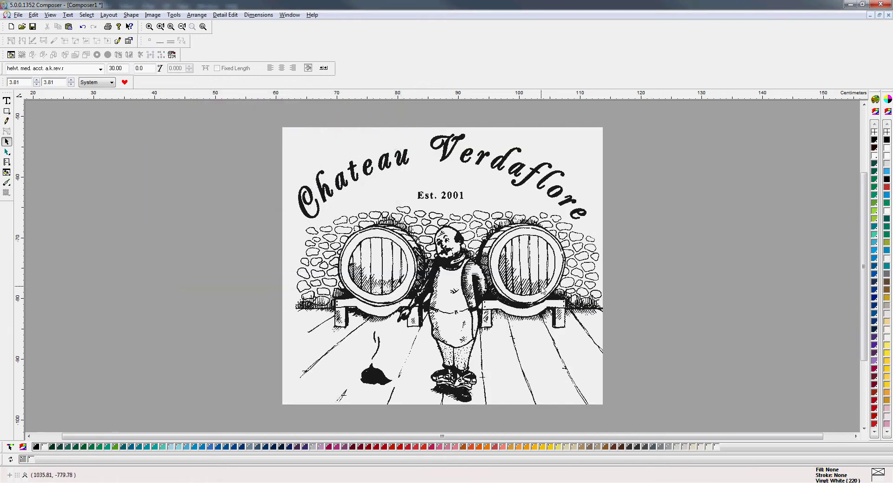
- Review the vinyl and foil Print/Output Order and reposition the label image
left_click_drag(531, 294, 377, 292)
left_click(172, 55)
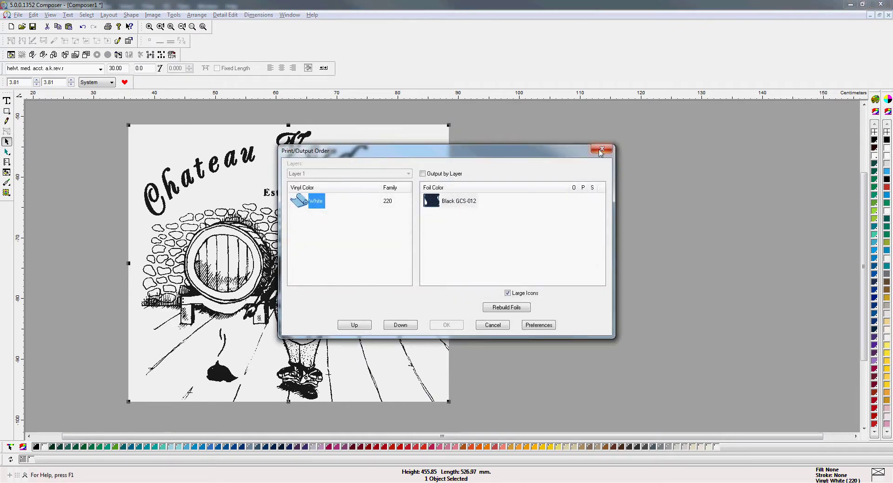
left_click(601, 148)
left_click(598, 252)
left_click_drag(402, 265, 504, 261)
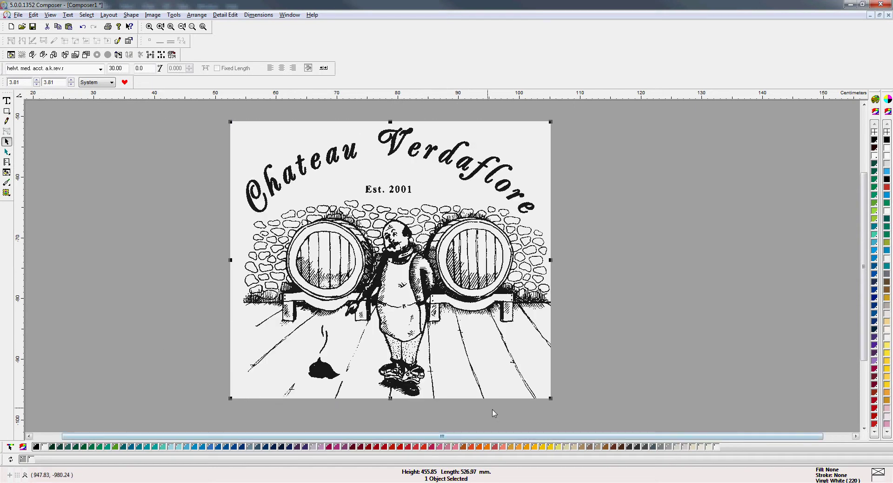
- Set the vinyl to Fawn and choose the Gerber Standard Foil Palette for the image fill
left_click(566, 447)
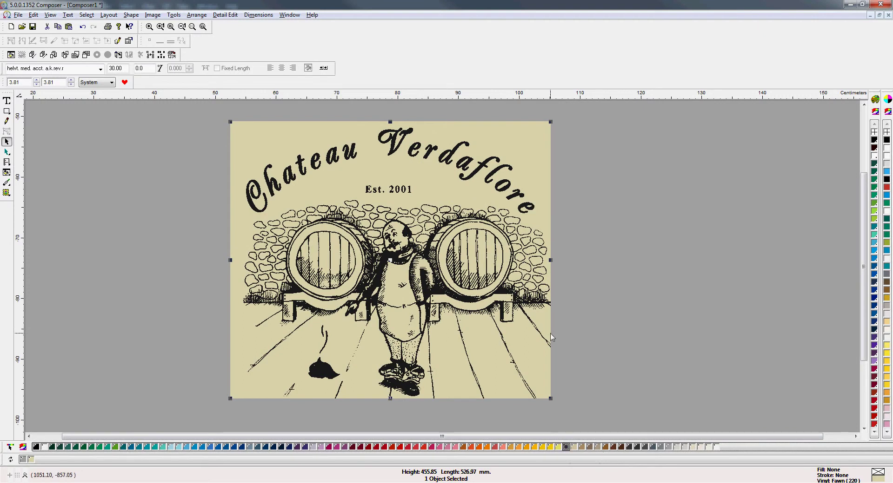
left_click(6, 192)
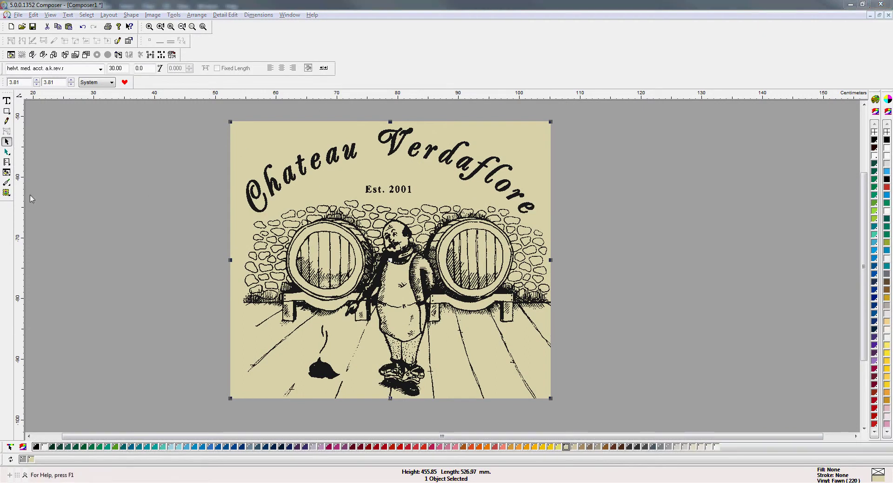
left_click(492, 166)
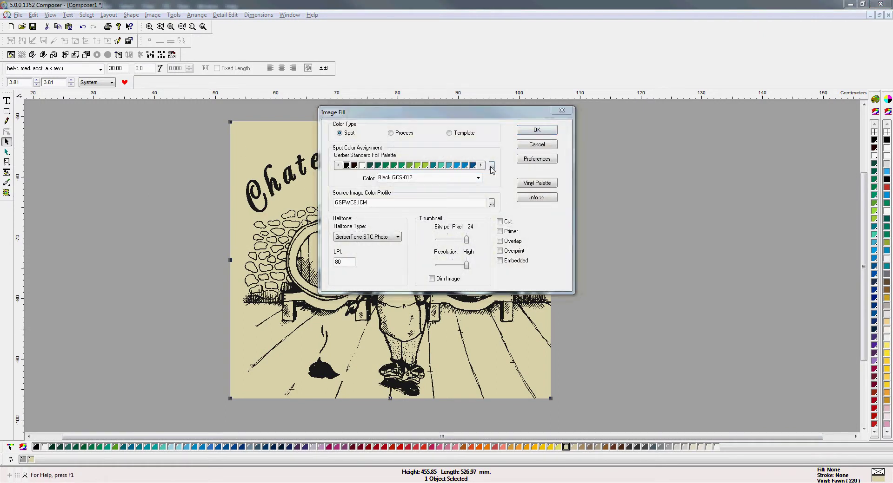
left_click(497, 202)
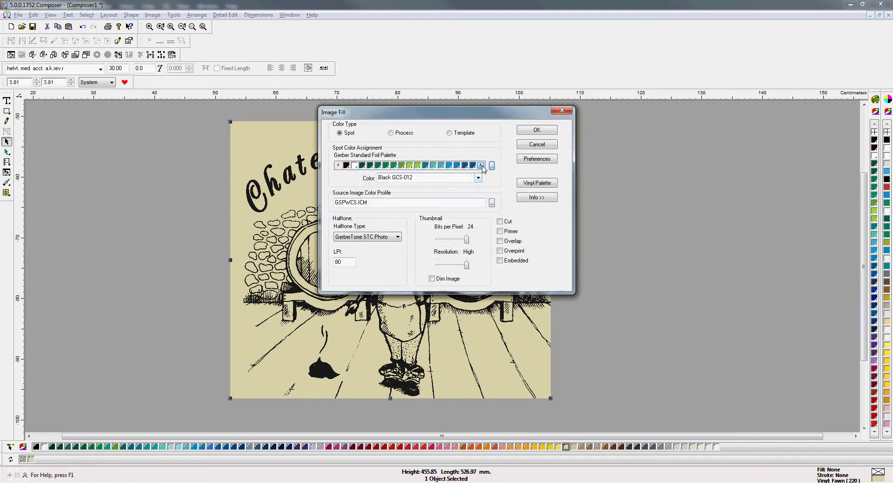
- Browse the foil colours and apply Brown GCS-019 to the label image
left_click(482, 166)
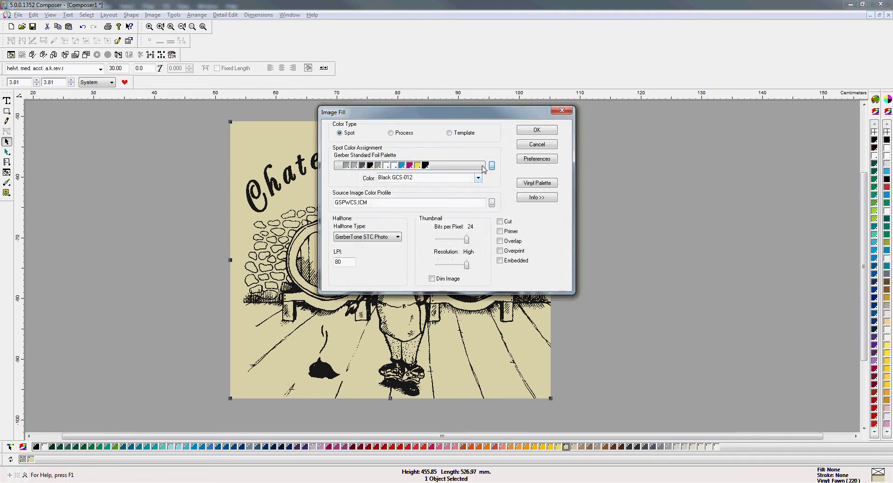
left_click(338, 166)
left_click(338, 166)
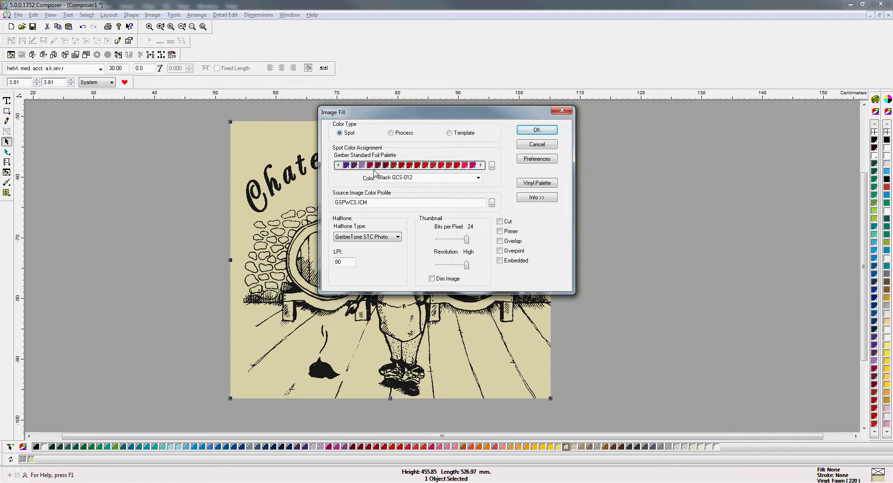
left_click(386, 165)
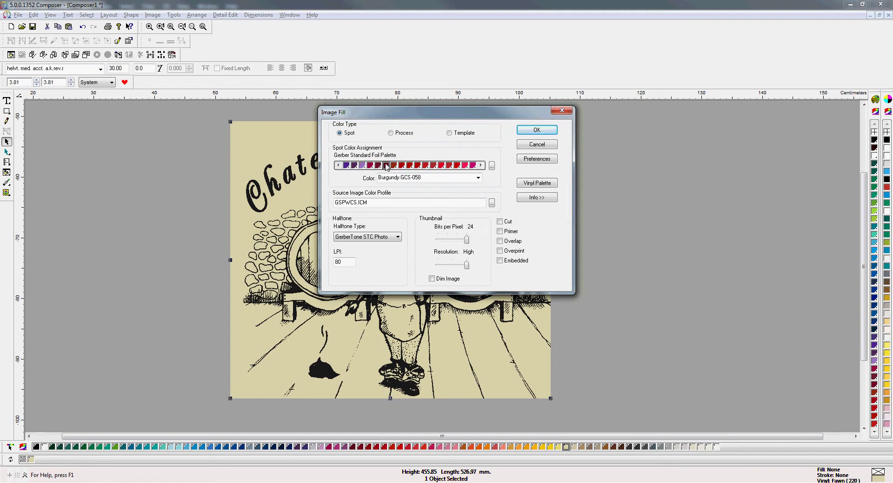
left_click(338, 166)
left_click(338, 166)
left_click(338, 166)
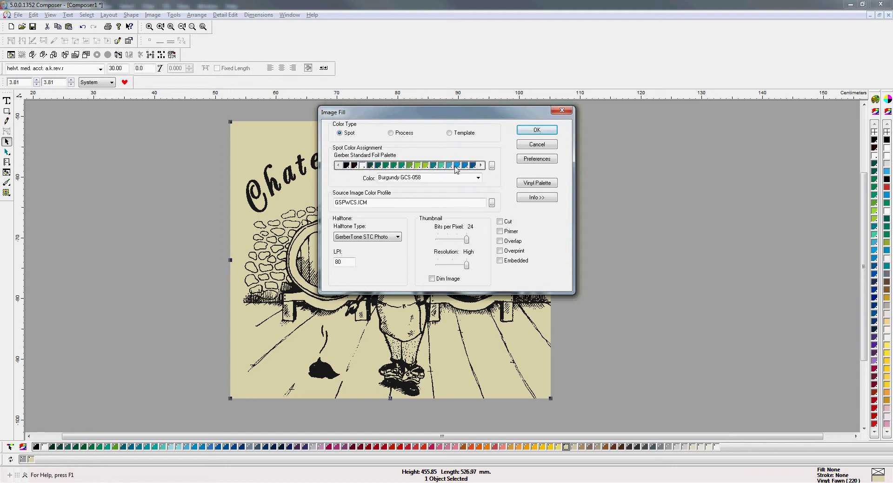
left_click(471, 166)
left_click(481, 166)
left_click(481, 165)
left_click(480, 166)
left_click(481, 166)
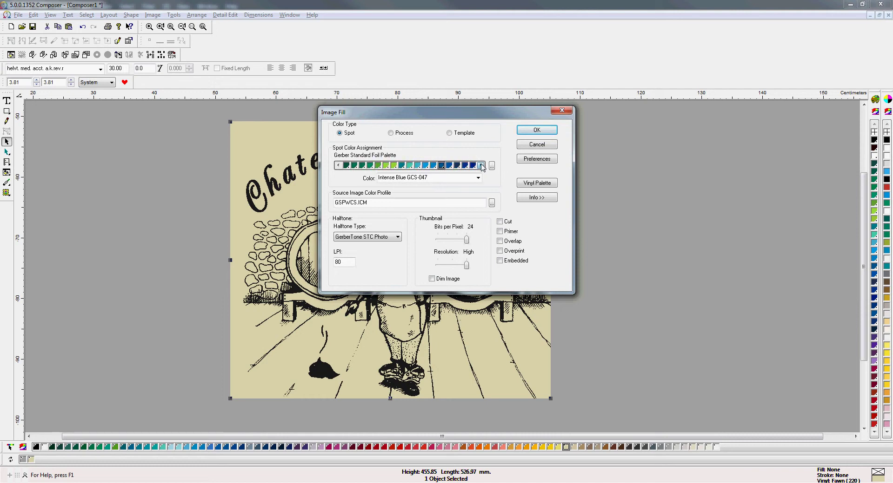
left_click(478, 177)
type("bl")
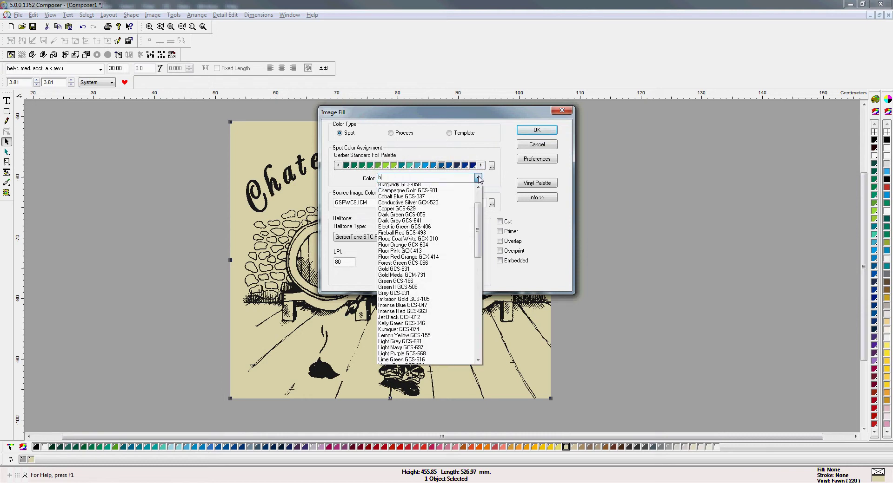
left_click(428, 192)
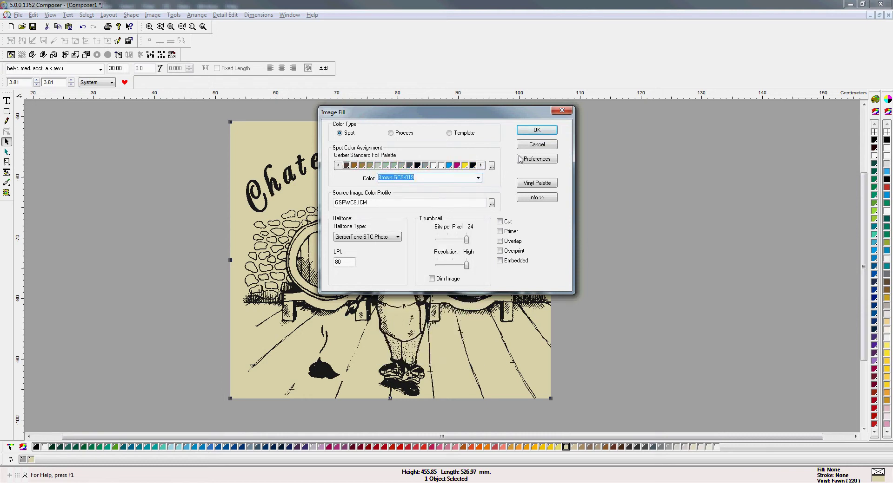
left_click(536, 131)
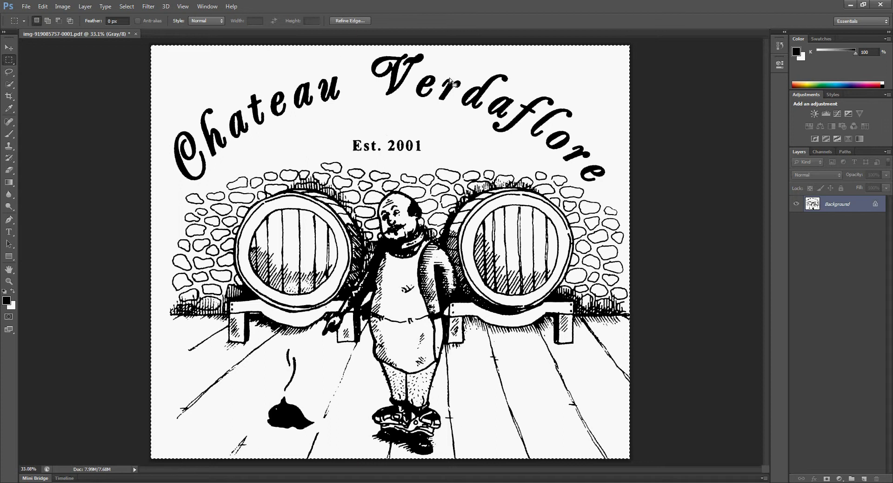
- Close the cleaned label without saving, then load the brown-on-fawn Merlot label PDF and zoom in
left_click_drag(361, 60, 260, 18)
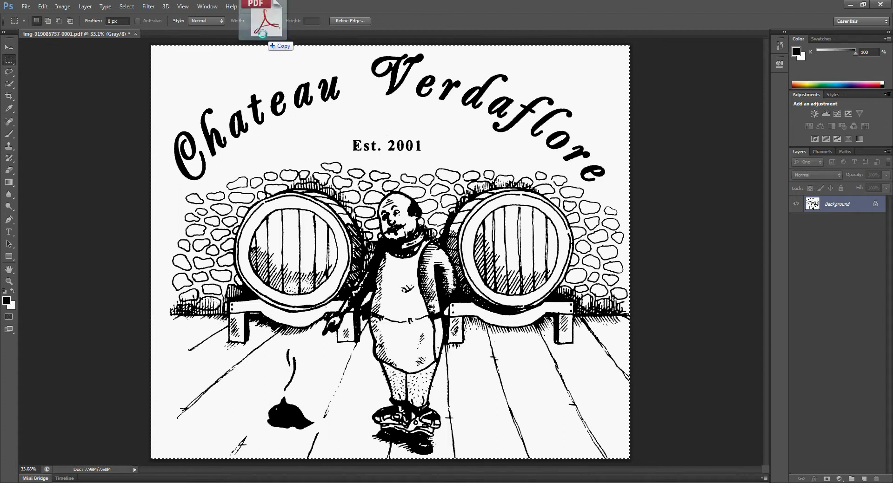
left_click_drag(105, 35, 521, 144)
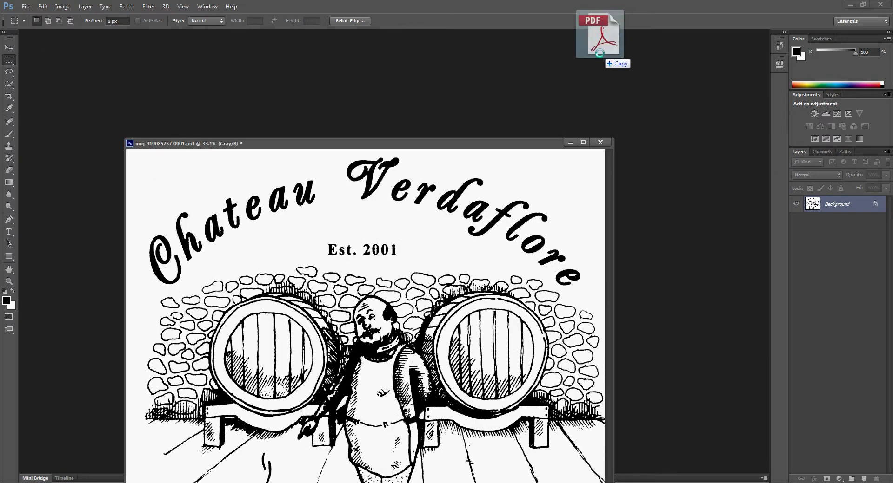
left_click(600, 142)
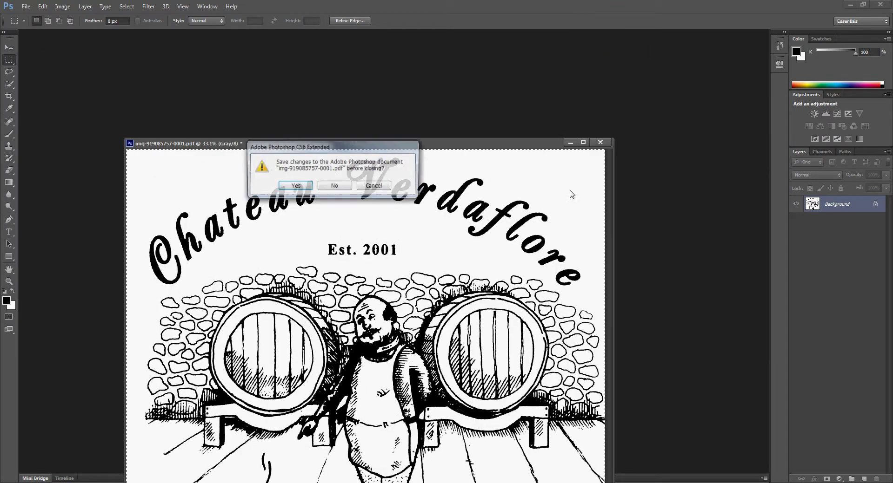
left_click(367, 185)
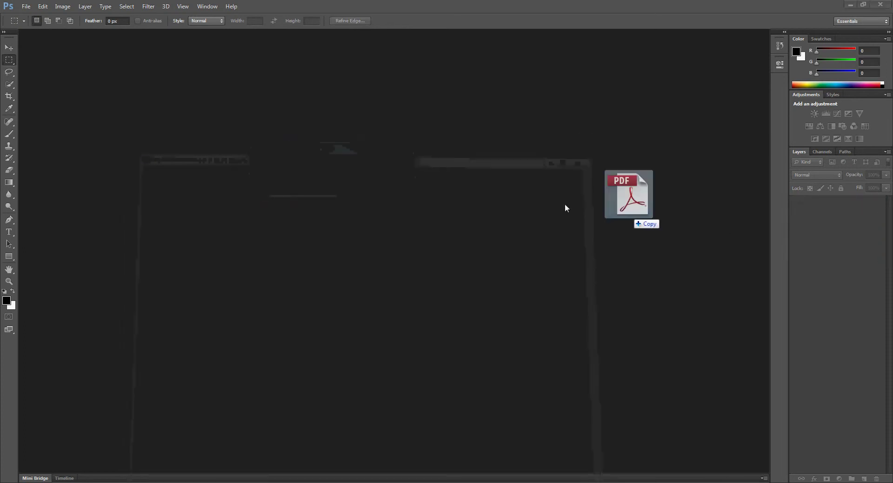
left_click_drag(565, 204, 544, 201)
scroll(465, 119, "up", 5)
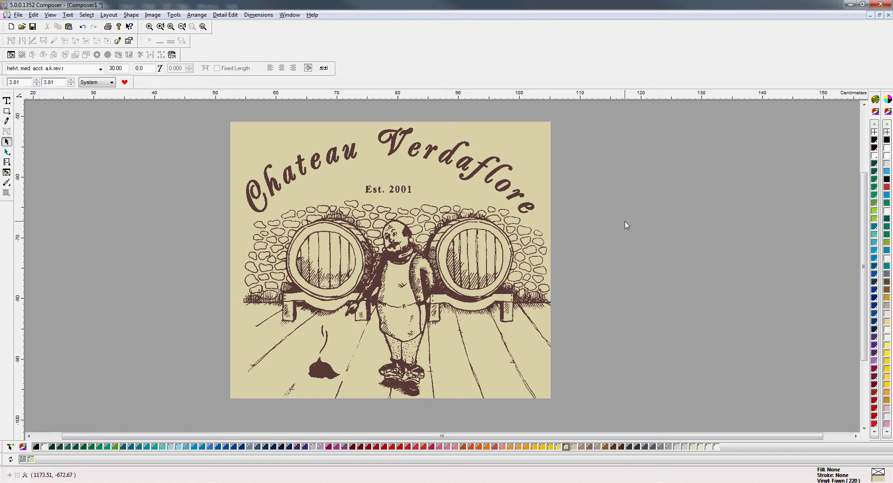
left_click(172, 56)
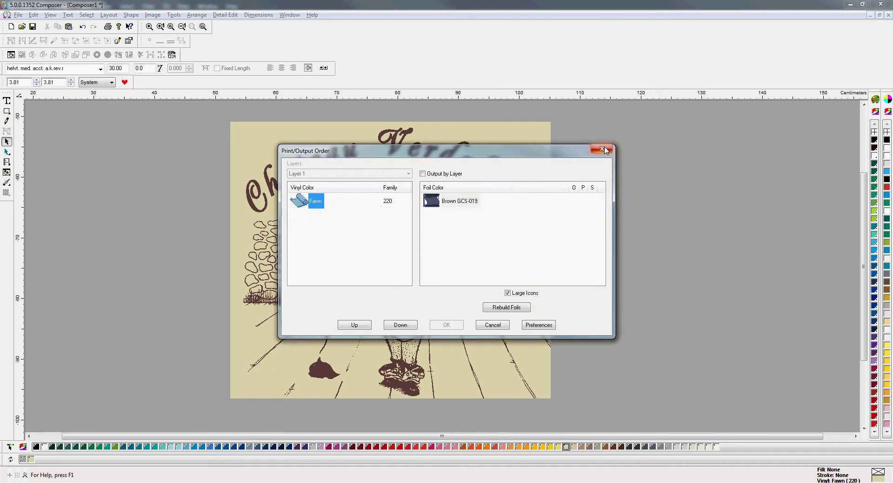
left_click(602, 149)
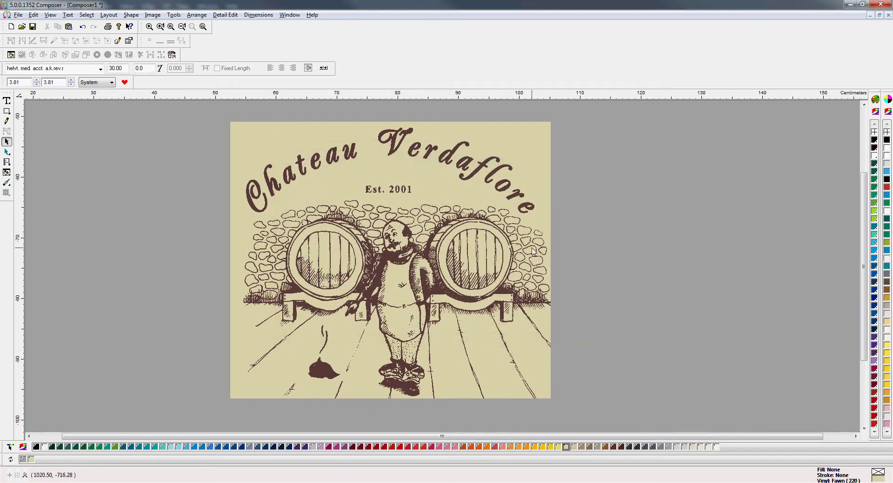